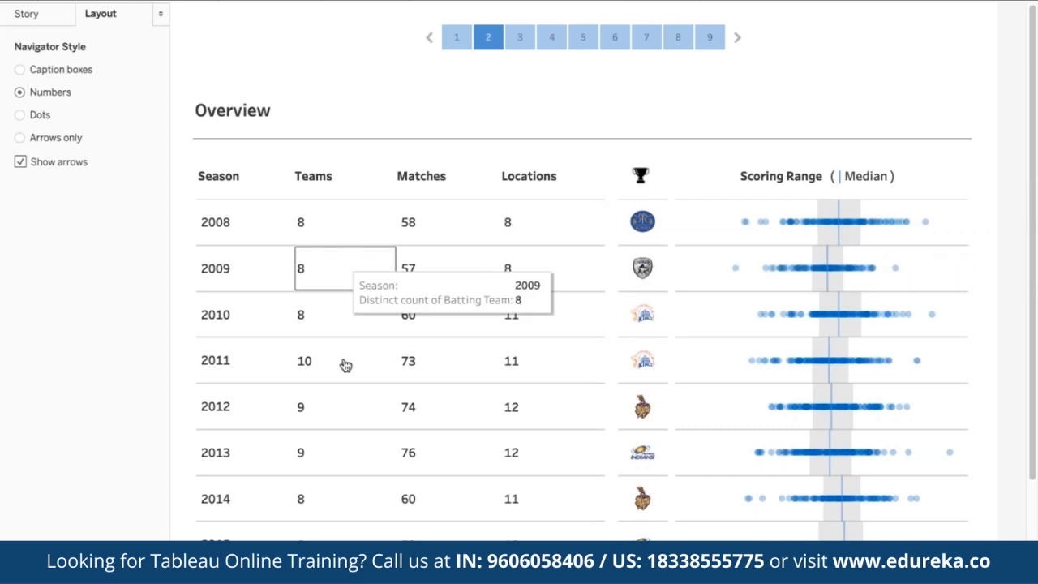
Step: Review the Overview table for the 2008 to 2016 seasons and advance to story point 3
{"action": "scroll", "coordinate": [348, 347], "scroll_direction": "down", "scroll_amount": 3}
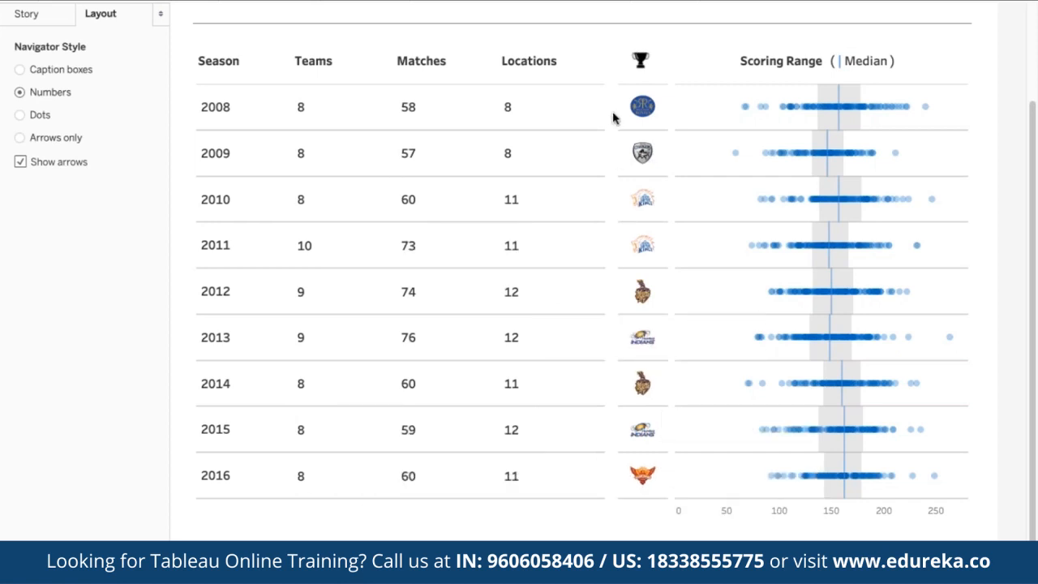
{"action": "scroll", "coordinate": [613, 117], "scroll_direction": "up", "scroll_amount": 3}
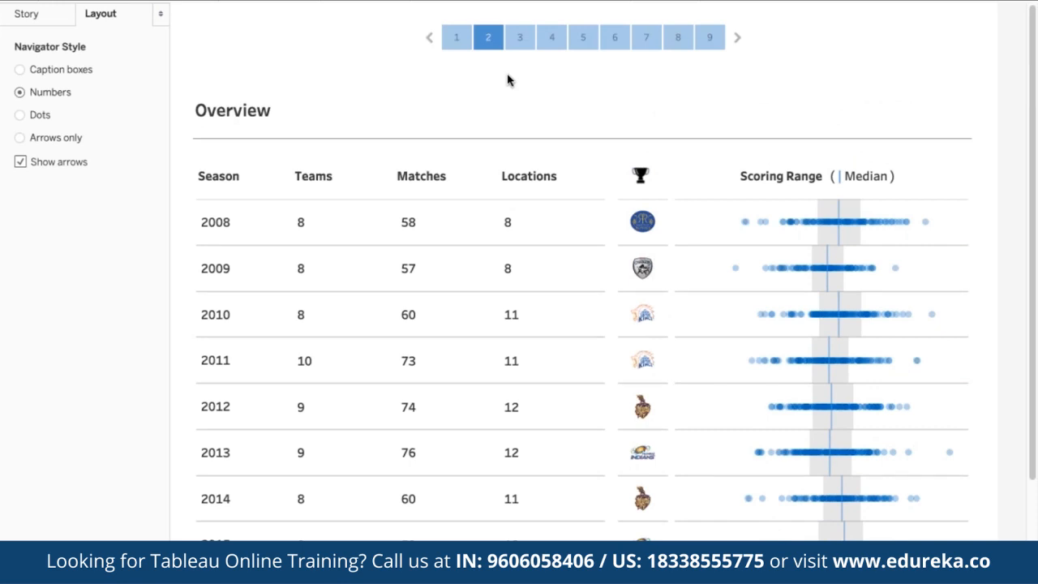
{"action": "left_click", "coordinate": [738, 40]}
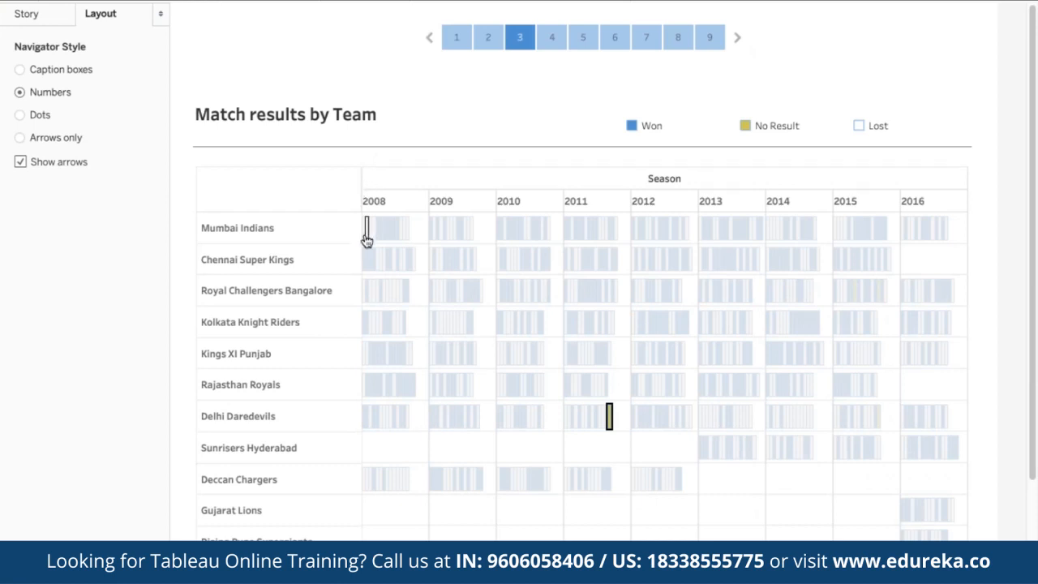
Step: Inspect match details for Mumbai Indians in 2008 and around the Delhi Daredevils no-result match in 2011
{"action": "mouse_move", "coordinate": [367, 232]}
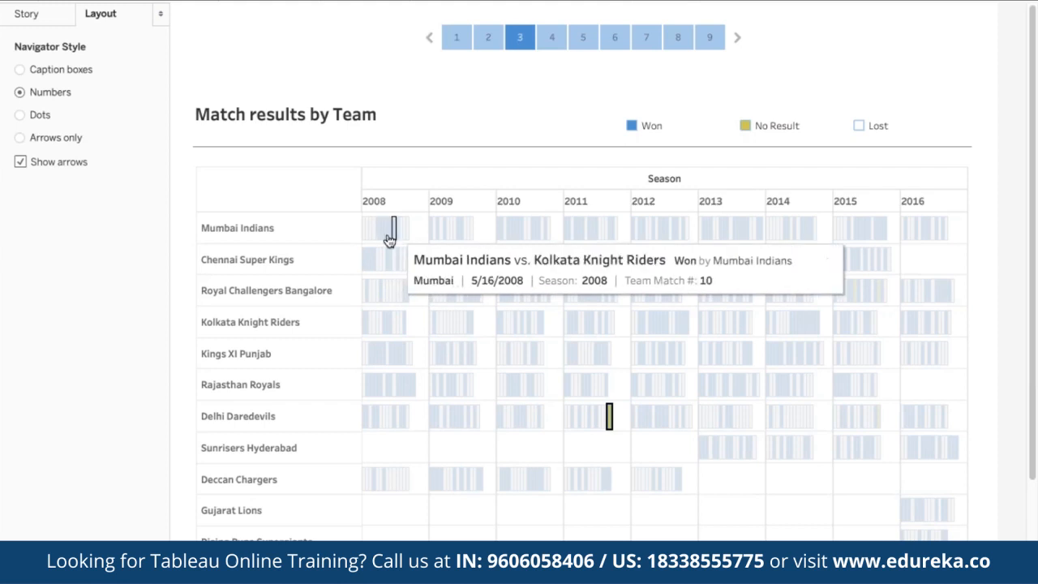
{"action": "mouse_move", "coordinate": [568, 386]}
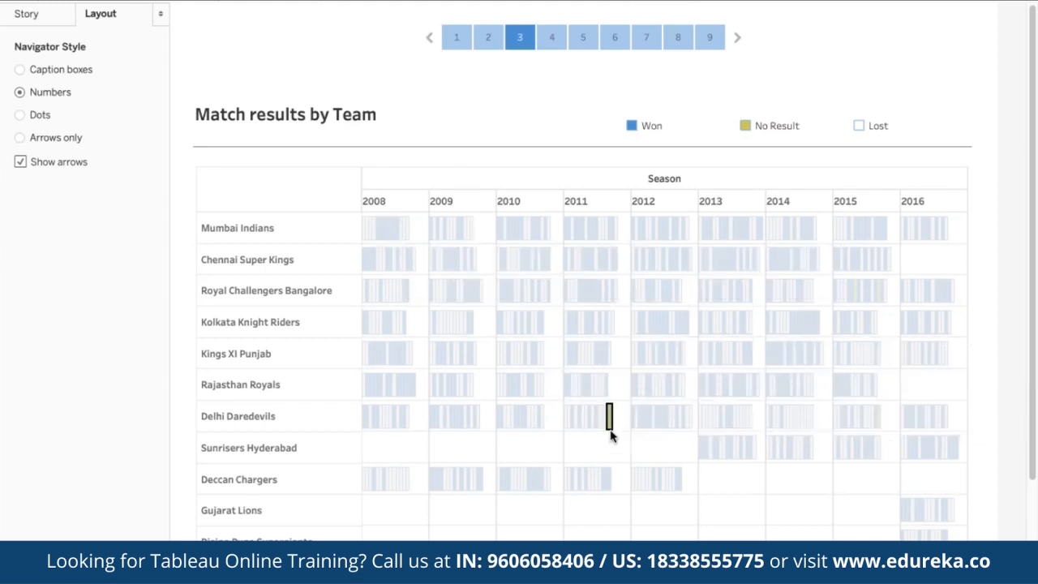
{"action": "mouse_move", "coordinate": [609, 423]}
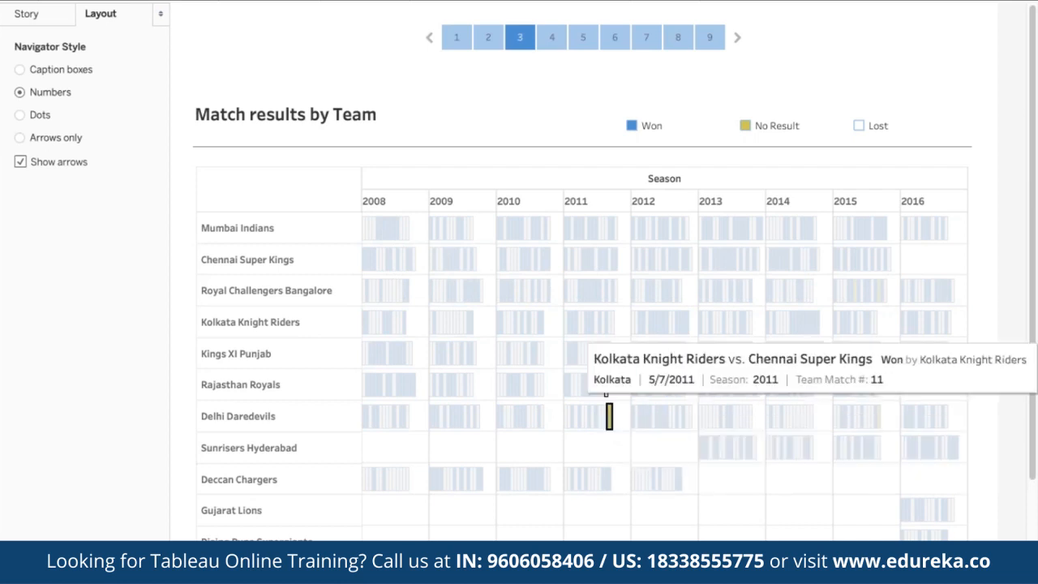
{"action": "scroll", "coordinate": [523, 357], "scroll_direction": "down", "scroll_amount": 1}
{"action": "scroll", "coordinate": [523, 357], "scroll_direction": "up", "scroll_amount": 1}
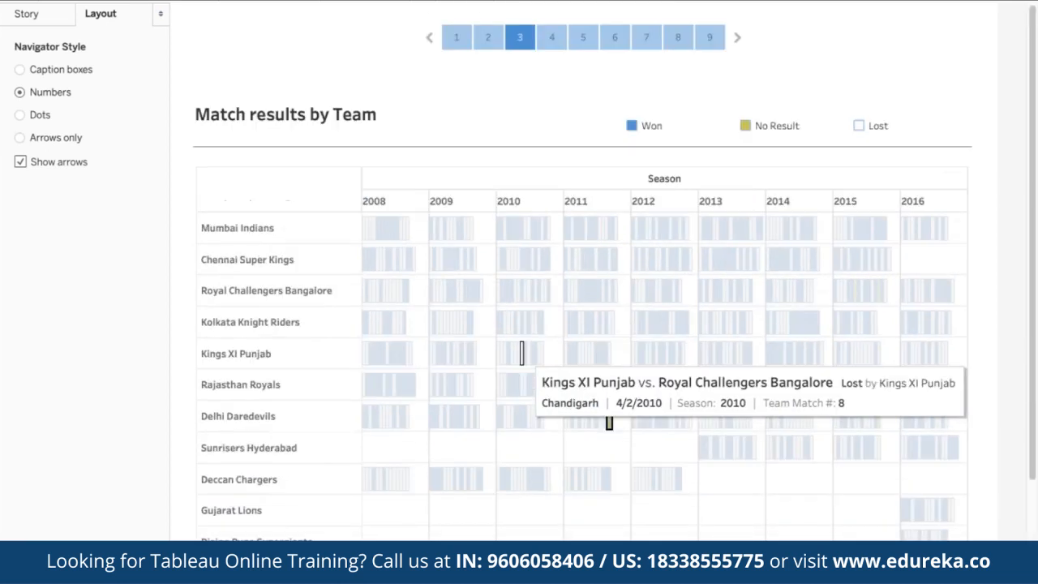
Step: Examine the match results for all teams, including Mumbai Indians' 2011 matches, and advance to story point 4
{"action": "mouse_move", "coordinate": [594, 355]}
{"action": "scroll", "coordinate": [542, 398], "scroll_direction": "down", "scroll_amount": 3}
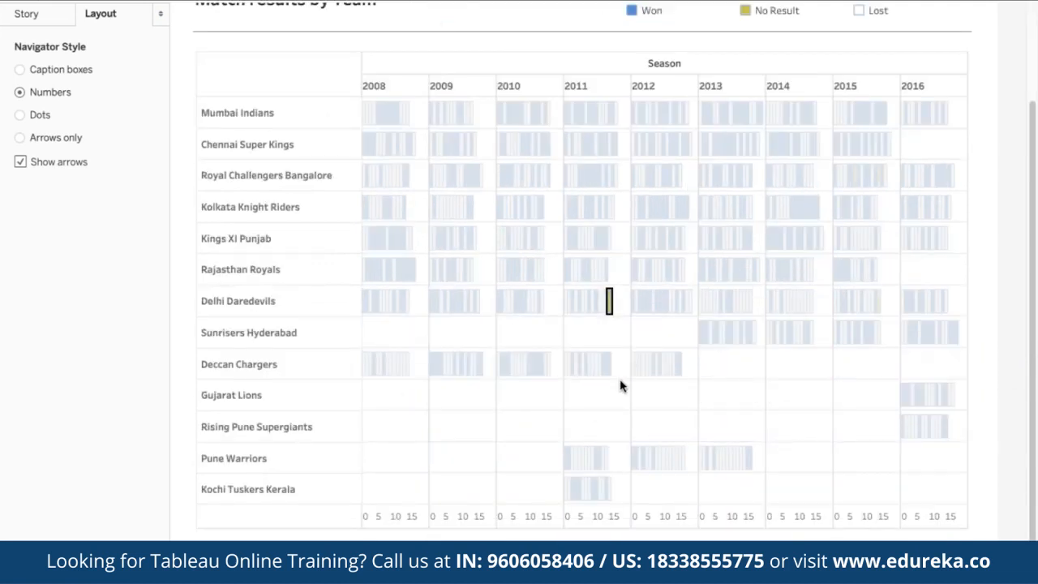
{"action": "scroll", "coordinate": [584, 331], "scroll_direction": "up", "scroll_amount": 3}
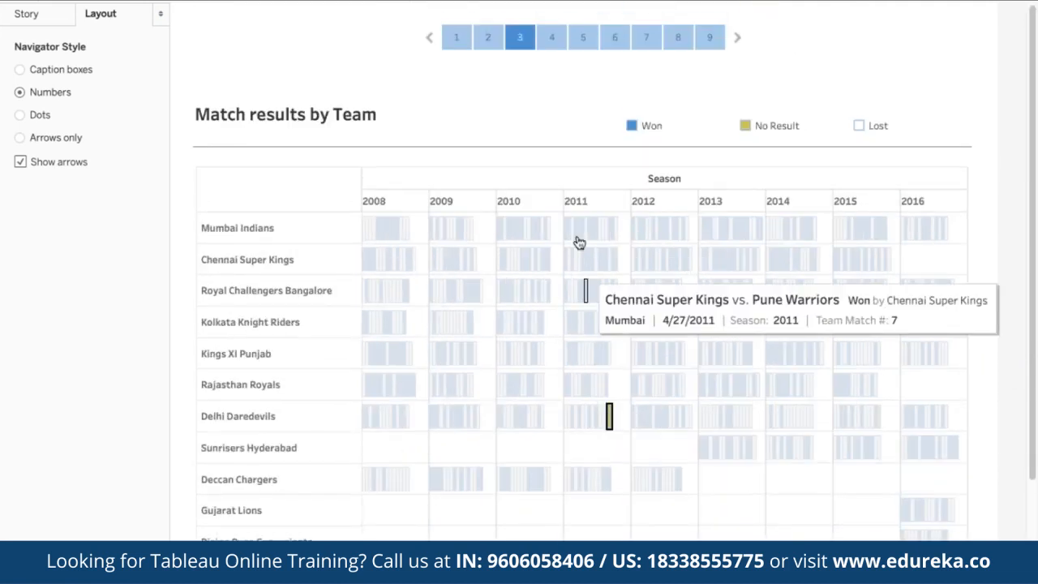
{"action": "mouse_move", "coordinate": [572, 226]}
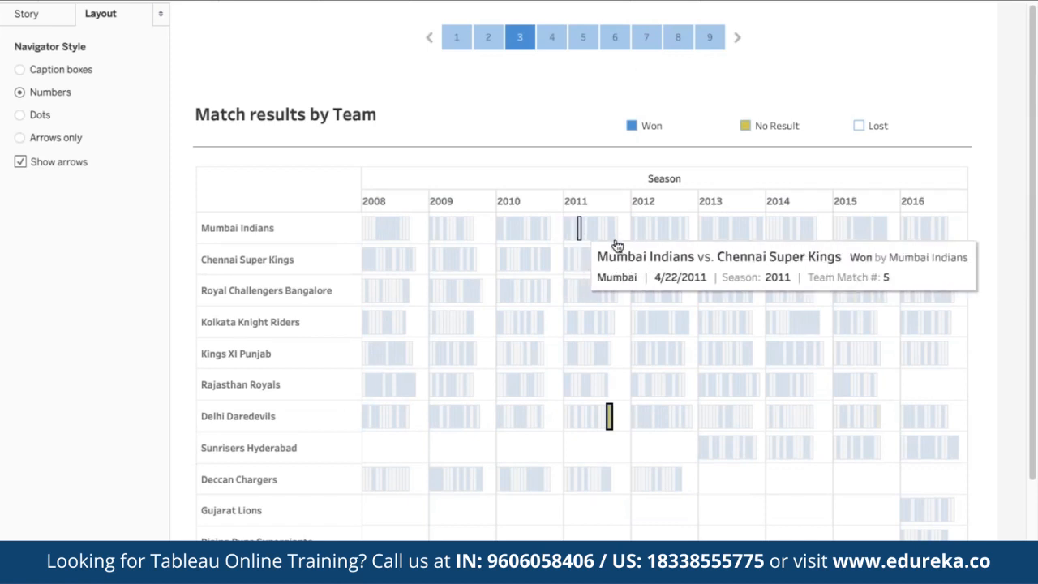
{"action": "mouse_move", "coordinate": [632, 321]}
{"action": "scroll", "coordinate": [632, 321], "scroll_direction": "down", "scroll_amount": 3}
{"action": "scroll", "coordinate": [632, 324], "scroll_direction": "up", "scroll_amount": 3}
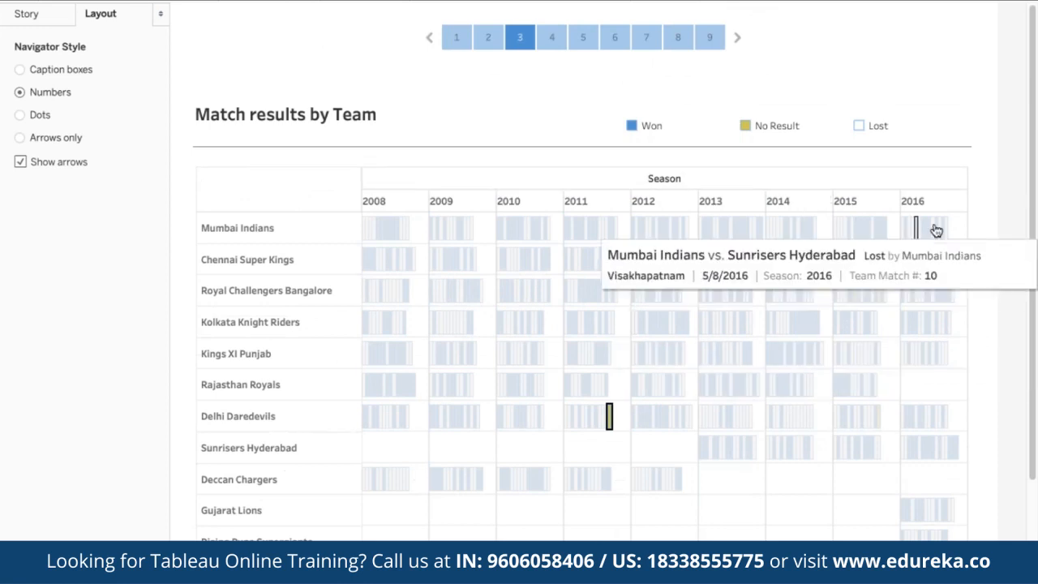
{"action": "left_click", "coordinate": [740, 40]}
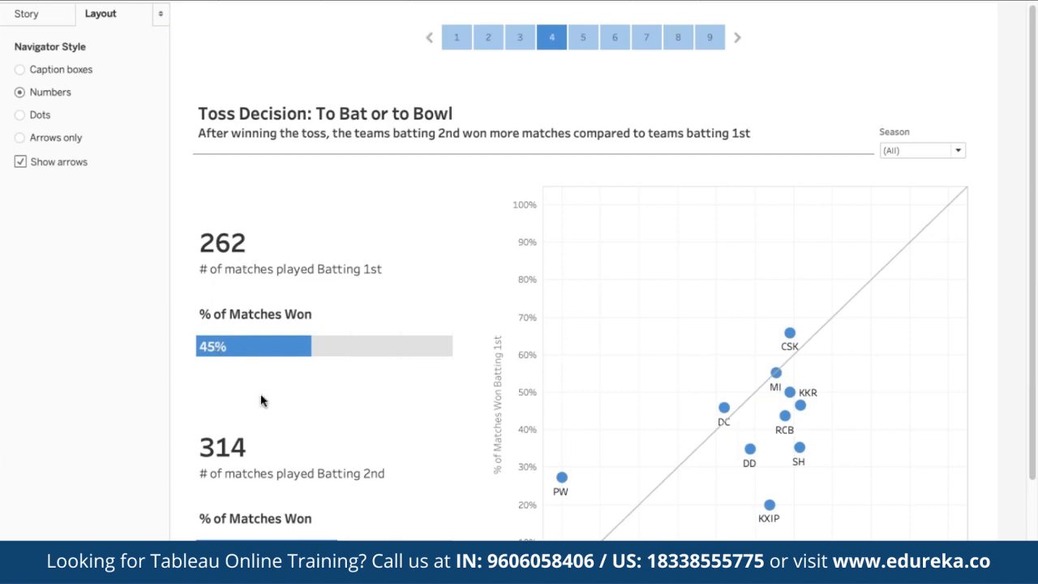
Step: Examine the Toss Decision win percentages and the full team scatter plot, and advance to story point 5
{"action": "scroll", "coordinate": [262, 398], "scroll_direction": "down", "scroll_amount": 1}
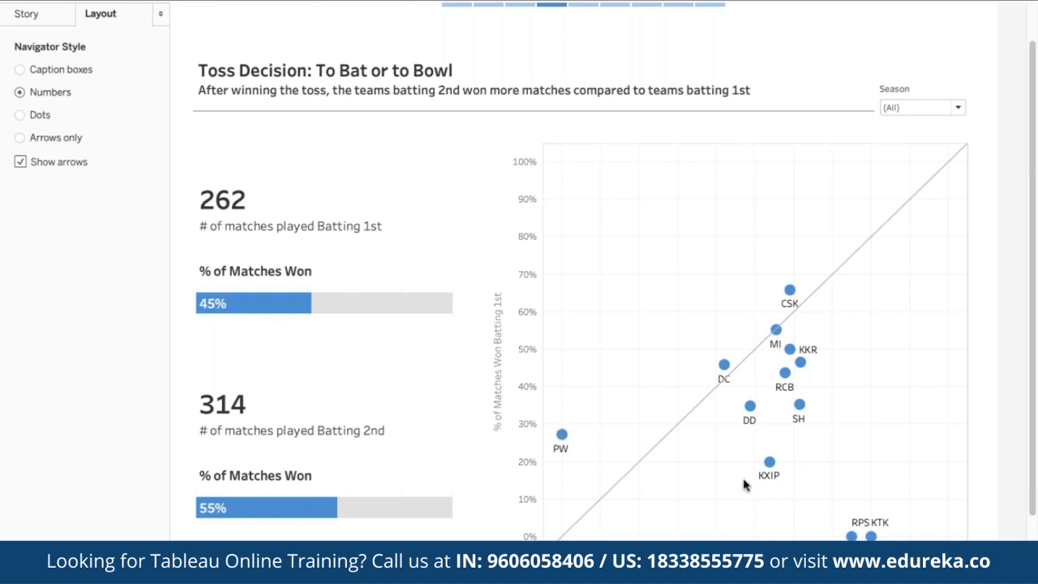
{"action": "scroll", "coordinate": [744, 485], "scroll_direction": "down", "scroll_amount": 3}
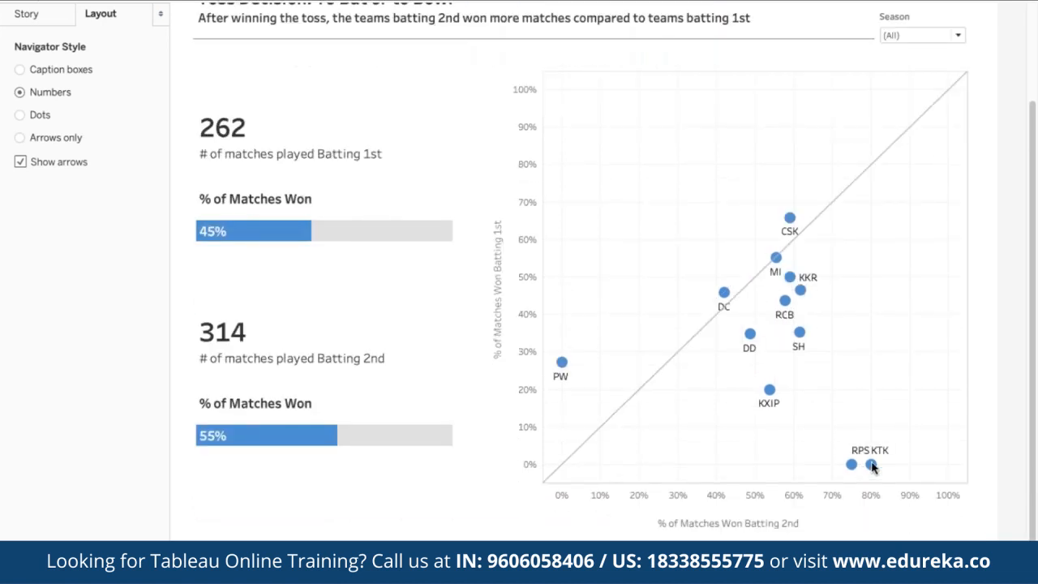
{"action": "scroll", "coordinate": [874, 467], "scroll_direction": "up", "scroll_amount": 3}
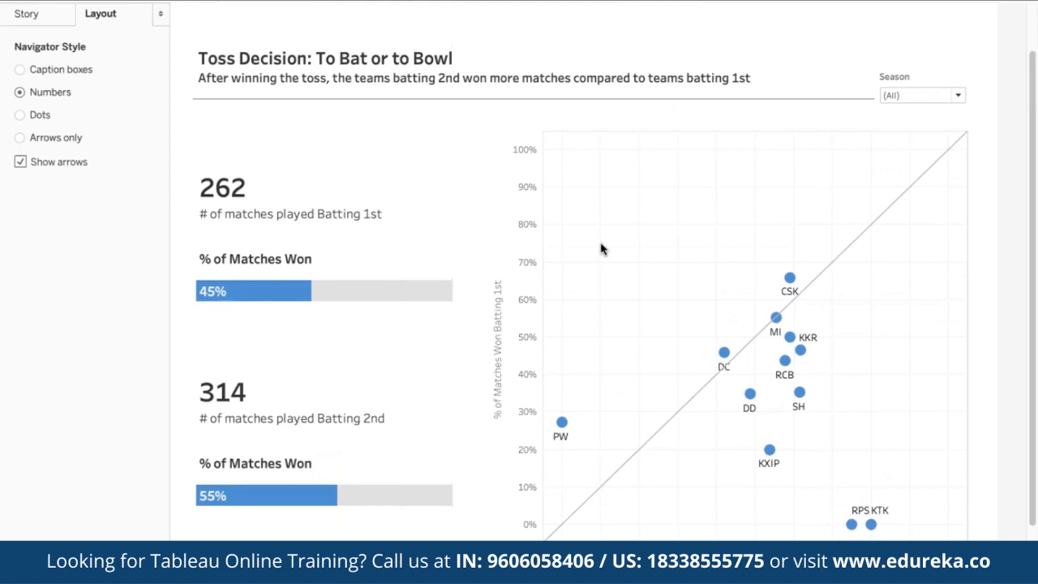
{"action": "scroll", "coordinate": [601, 249], "scroll_direction": "up", "scroll_amount": 3}
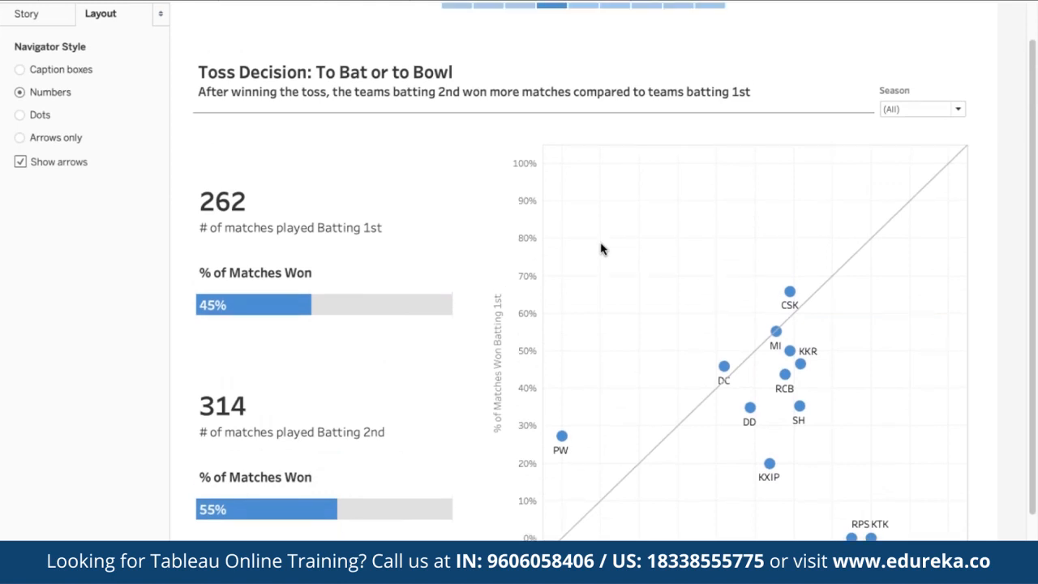
{"action": "left_click", "coordinate": [737, 37]}
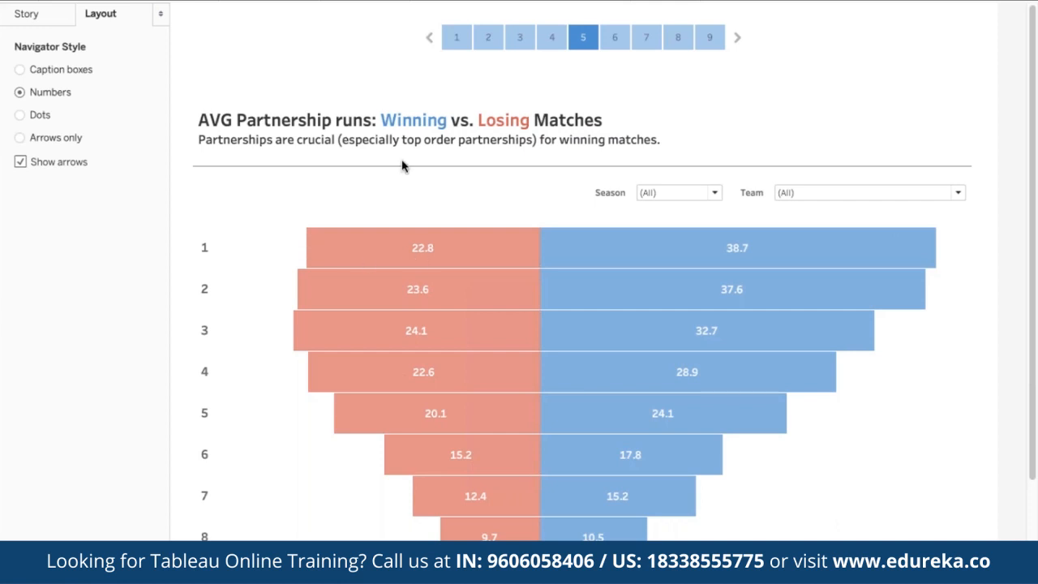
Step: Compare average partnership runs in winning and losing matches, and advance to story point 6
{"action": "mouse_move", "coordinate": [469, 454]}
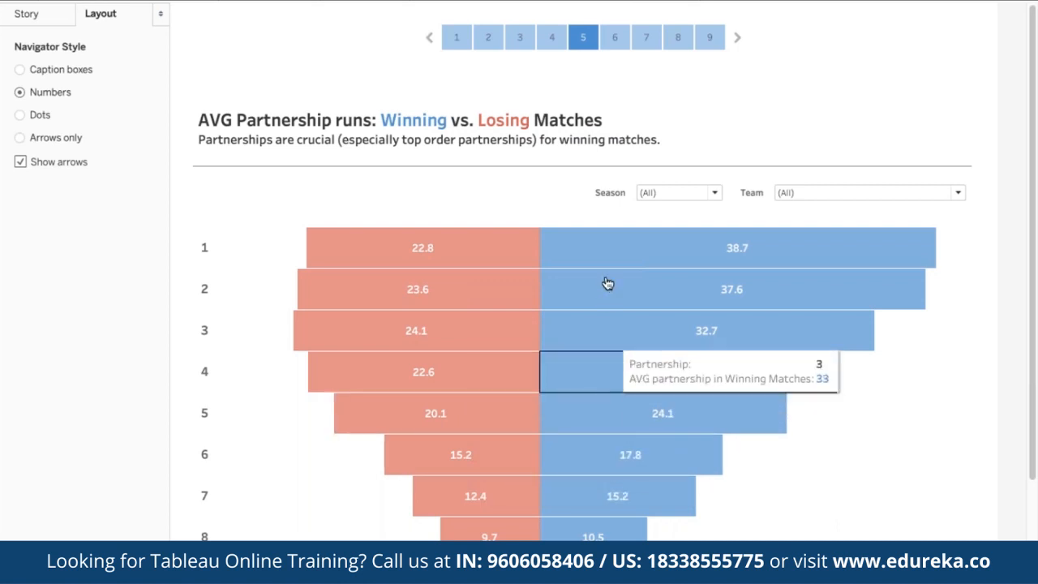
{"action": "left_click", "coordinate": [738, 39]}
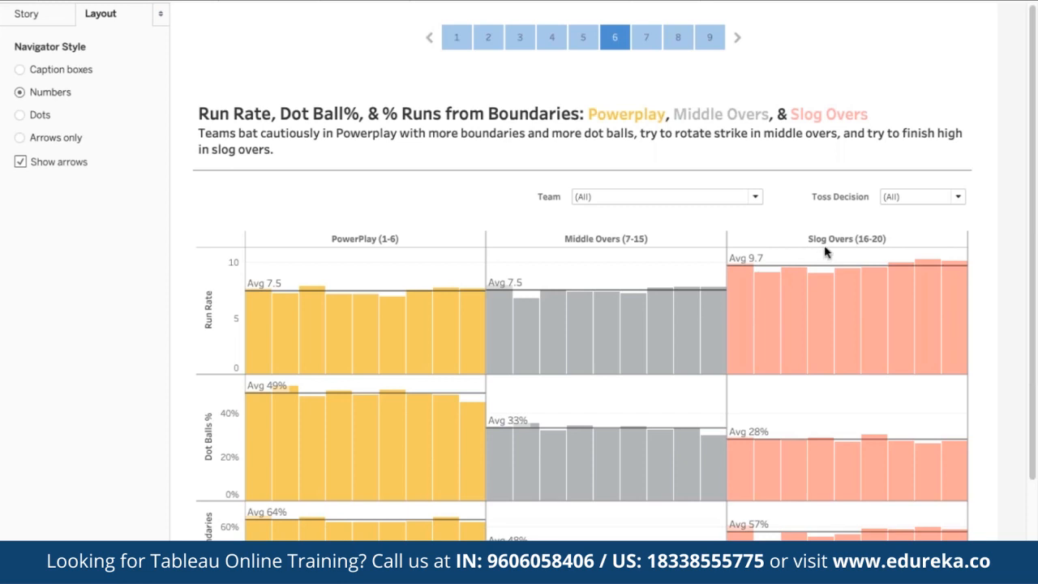
Step: Examine run rate, dot ball and boundary percentages across Powerplay, Middle Overs and Slog Overs, and advance to story point 7
{"action": "scroll", "coordinate": [604, 357], "scroll_direction": "down", "scroll_amount": 1}
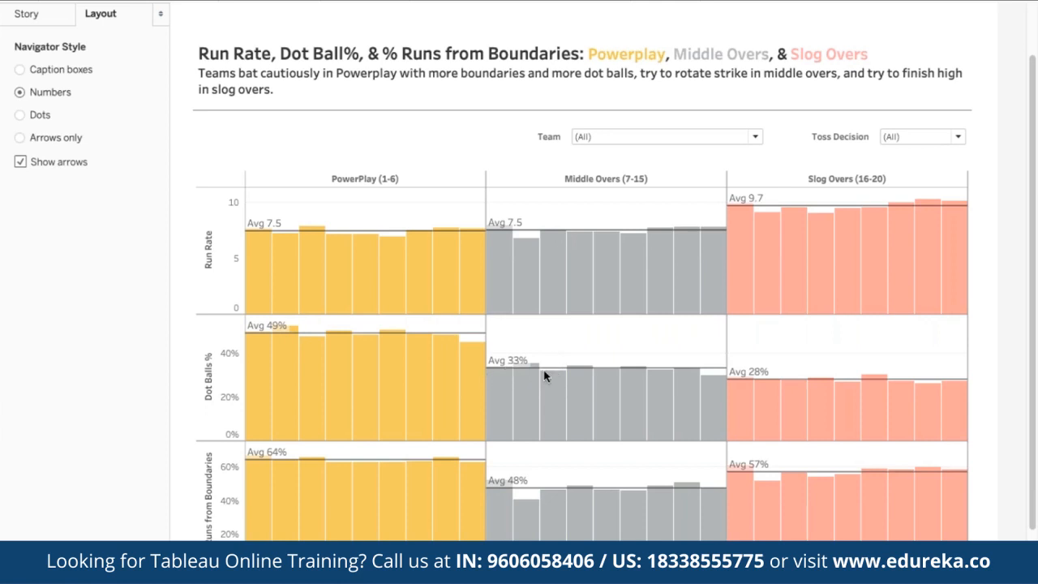
{"action": "scroll", "coordinate": [543, 370], "scroll_direction": "down", "scroll_amount": 1}
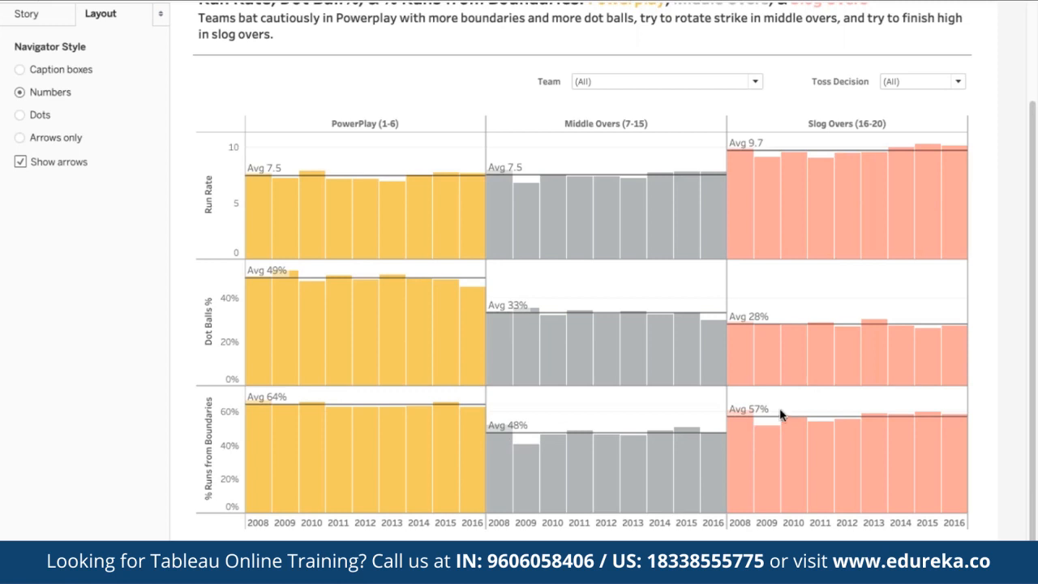
{"action": "scroll", "coordinate": [779, 414], "scroll_direction": "up", "scroll_amount": 3}
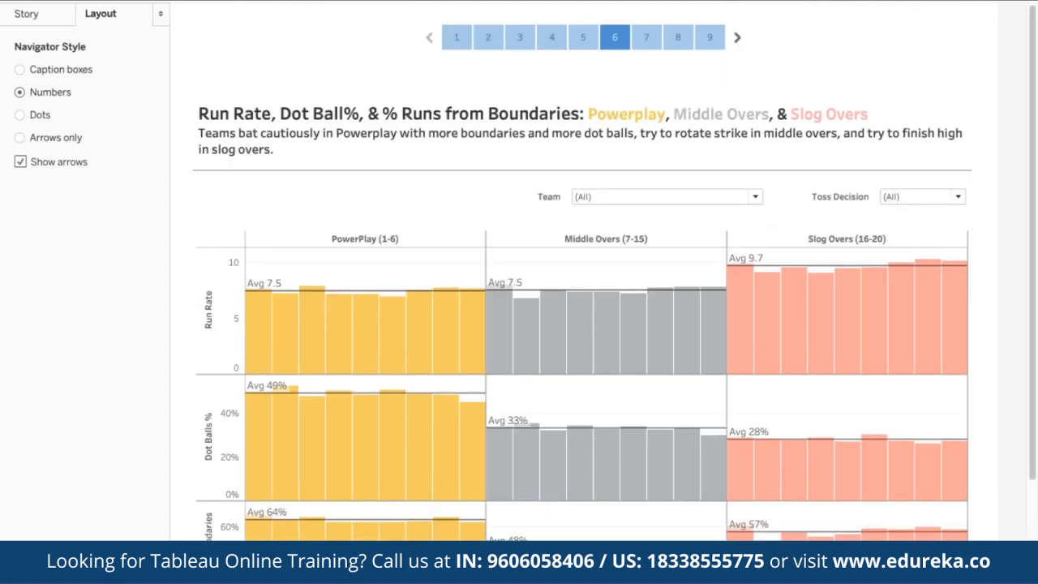
{"action": "left_click", "coordinate": [738, 38]}
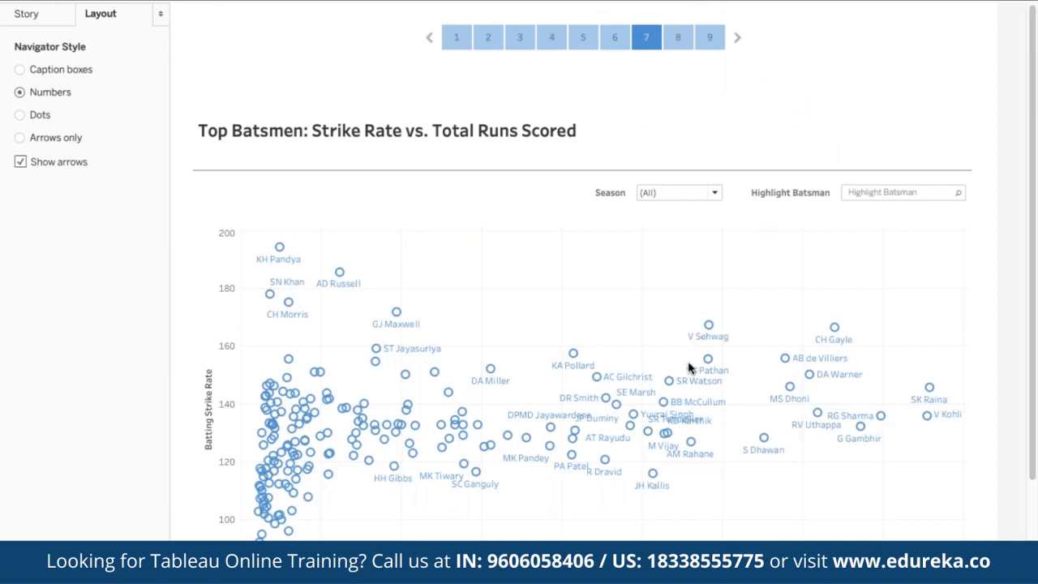
Step: Try to filter the Top Batsmen chart to the 2011 season
{"action": "scroll", "coordinate": [690, 368], "scroll_direction": "down", "scroll_amount": 2}
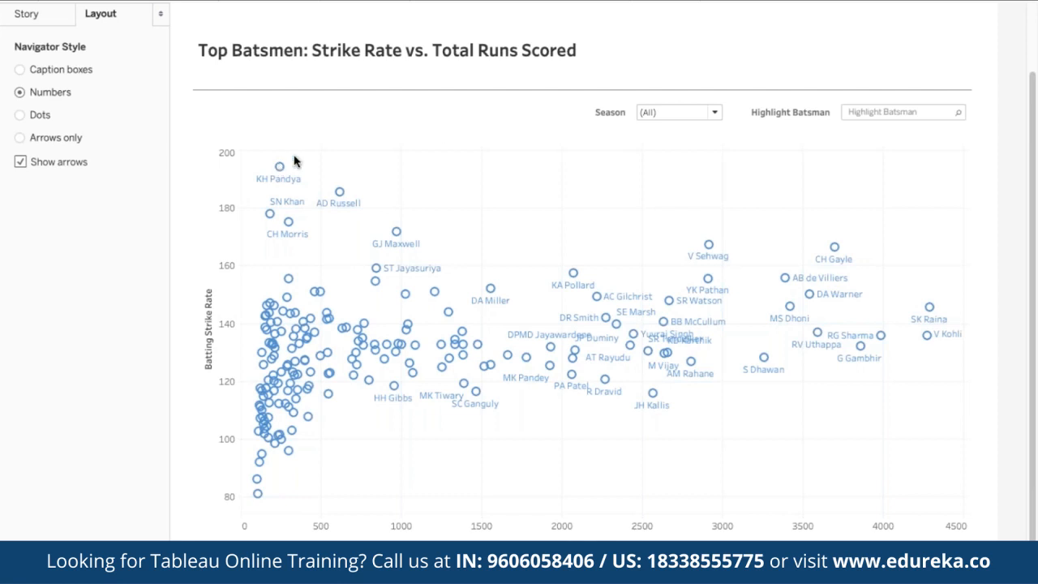
{"action": "scroll", "coordinate": [454, 148], "scroll_direction": "up", "scroll_amount": 1}
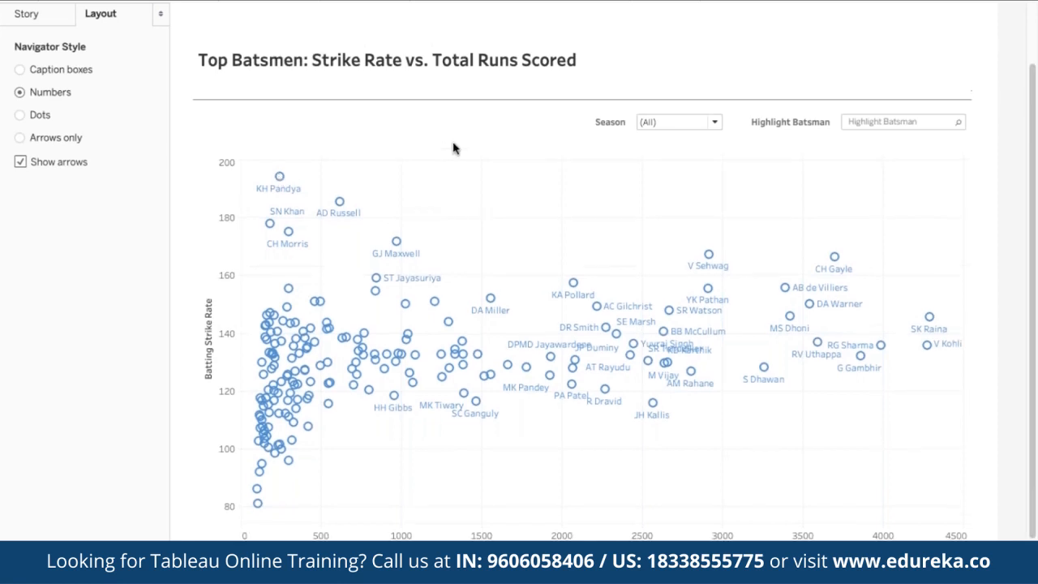
{"action": "left_click", "coordinate": [714, 124]}
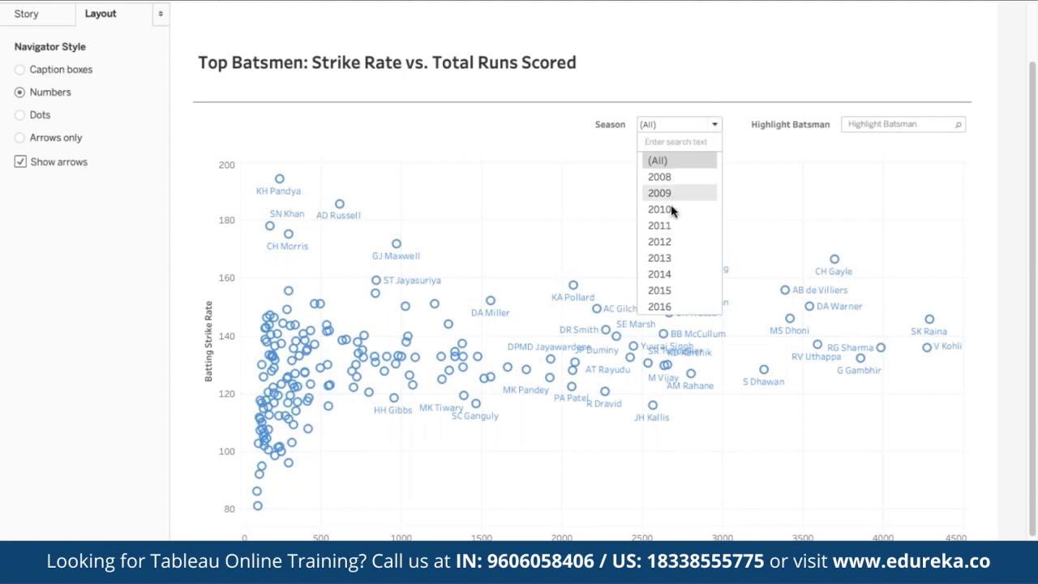
{"action": "left_click", "coordinate": [665, 231]}
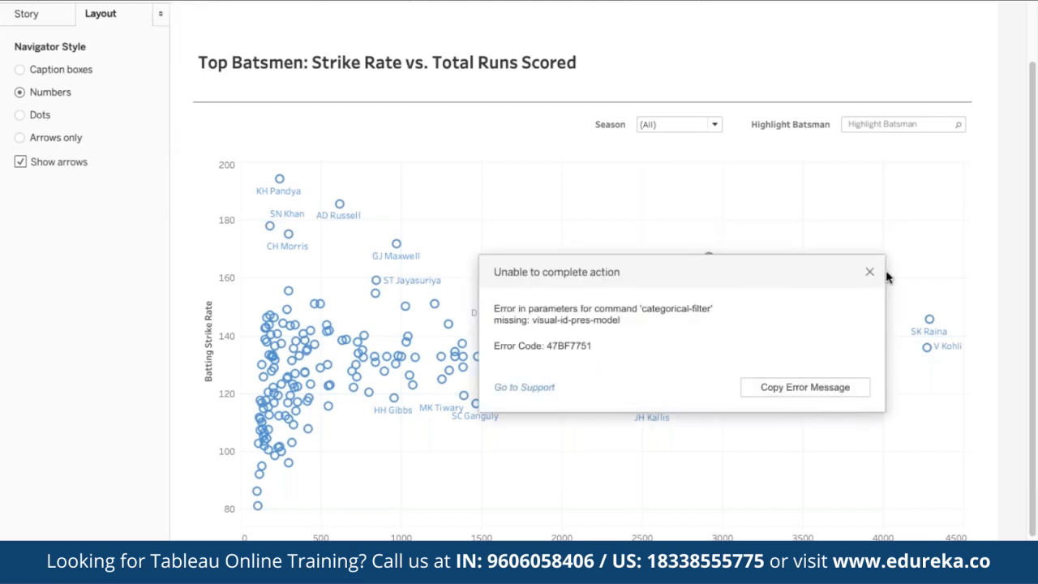
{"action": "left_click", "coordinate": [868, 274]}
Step: Inspect CH Gayle's details in the Top Batsmen scatter plot and advance to story point 8
{"action": "mouse_move", "coordinate": [835, 257]}
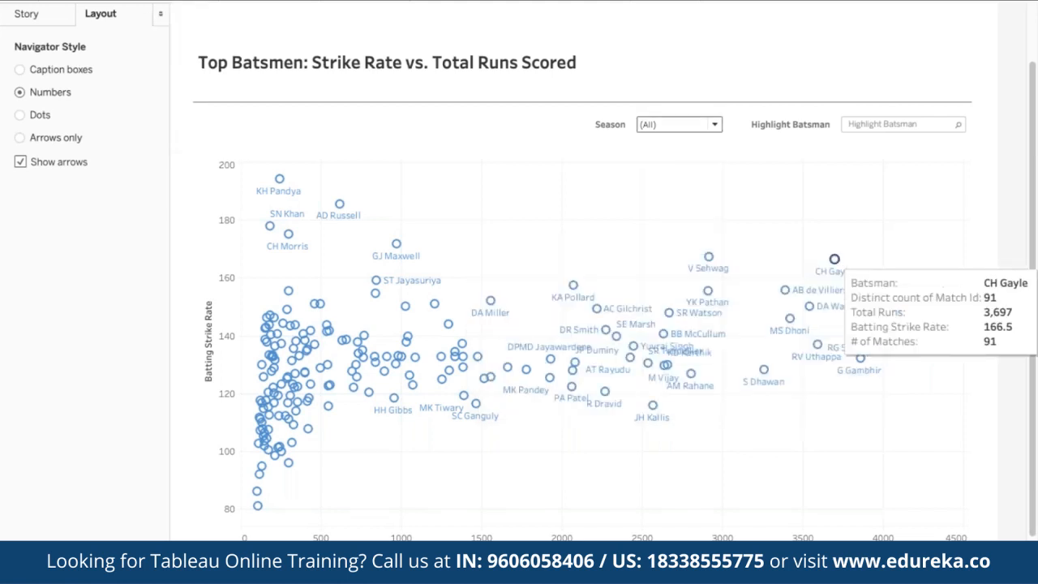
{"action": "scroll", "coordinate": [834, 257], "scroll_direction": "up", "scroll_amount": 2}
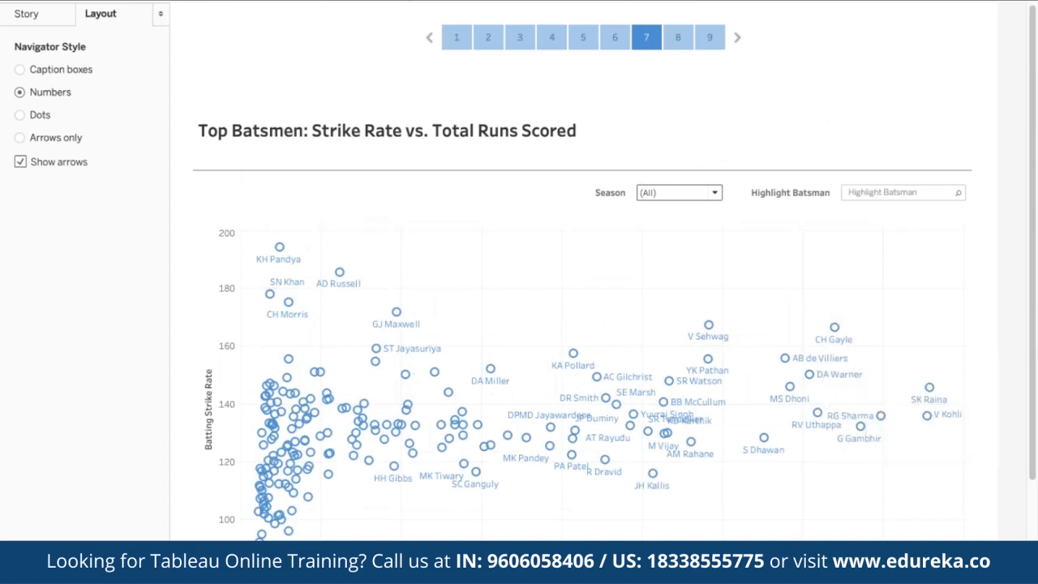
{"action": "left_click", "coordinate": [741, 37]}
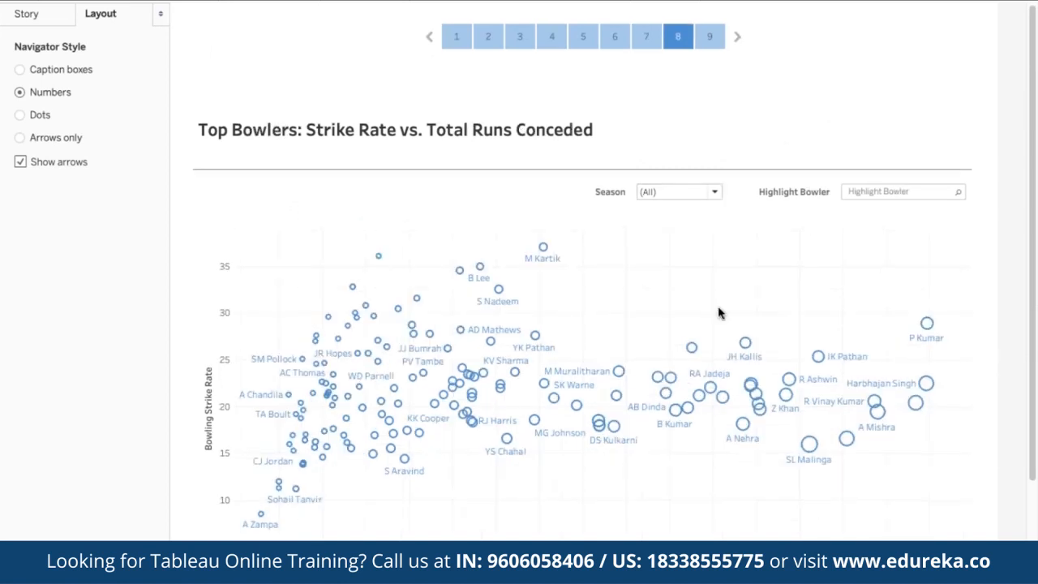
Step: Examine the Top Bowlers chart, inspect the bowlers with the most runs conceded, and advance to story point 9
{"action": "scroll", "coordinate": [718, 308], "scroll_direction": "down", "scroll_amount": 3}
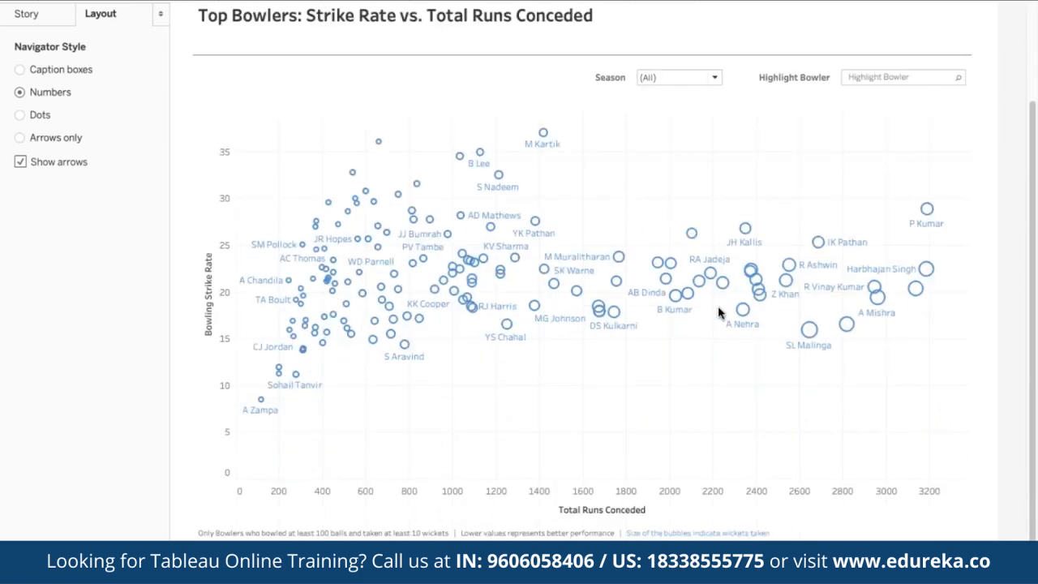
{"action": "scroll", "coordinate": [719, 313], "scroll_direction": "up", "scroll_amount": 2}
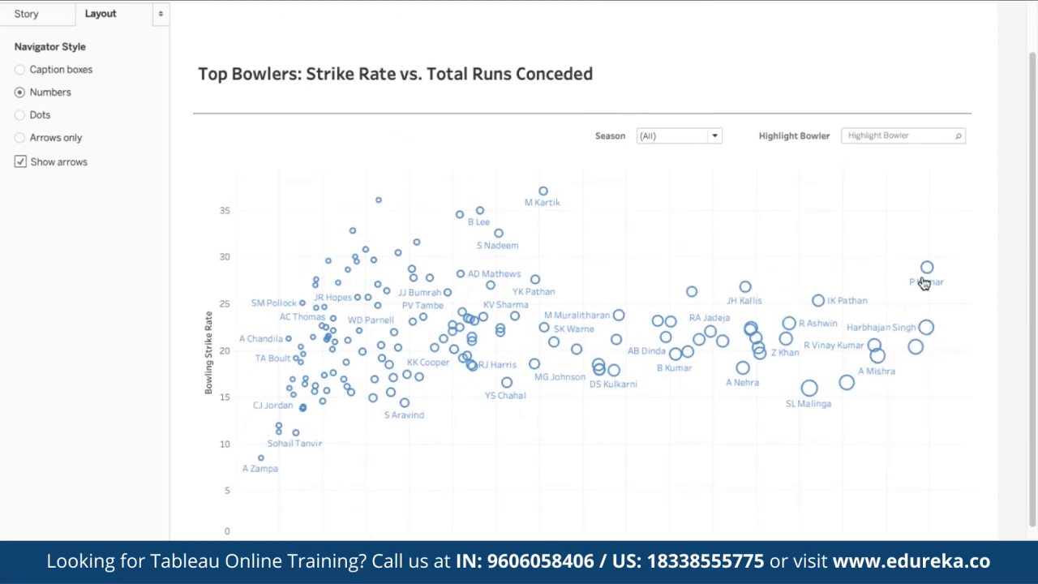
{"action": "mouse_move", "coordinate": [927, 278]}
{"action": "mouse_move", "coordinate": [925, 328]}
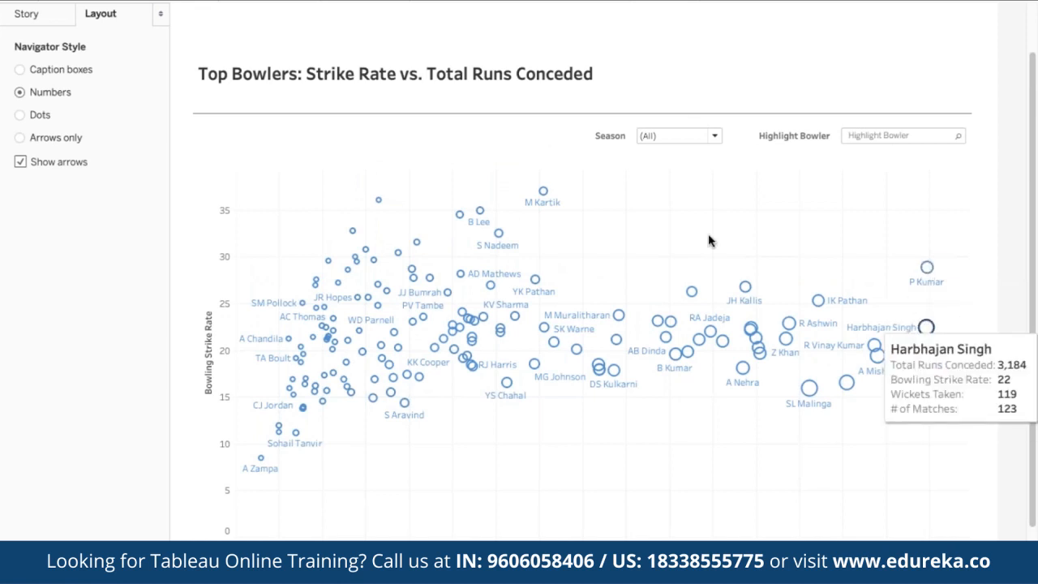
{"action": "scroll", "coordinate": [708, 241], "scroll_direction": "up", "scroll_amount": 1}
{"action": "scroll", "coordinate": [708, 240], "scroll_direction": "up", "scroll_amount": 2}
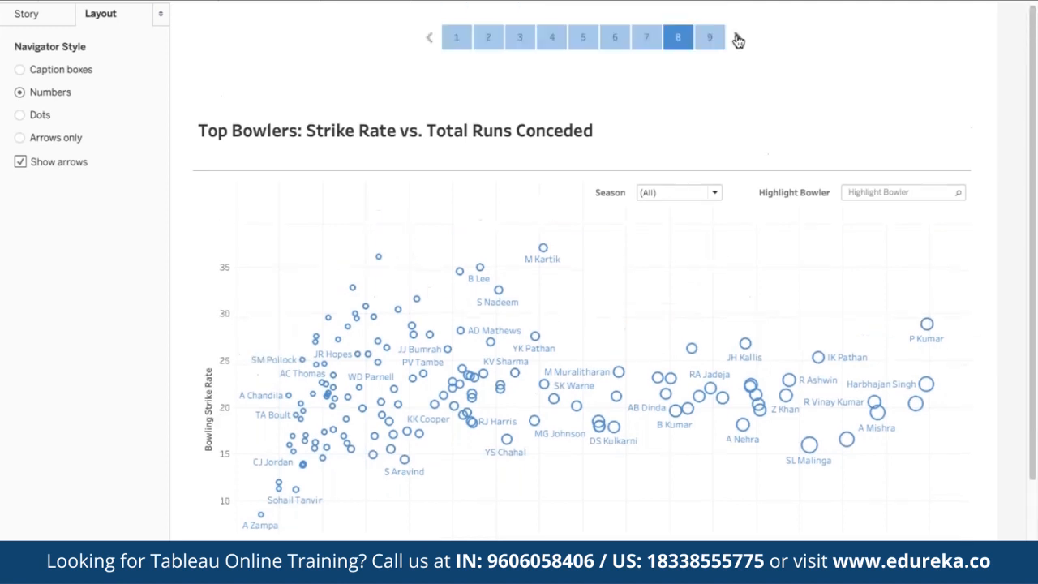
{"action": "left_click", "coordinate": [737, 37]}
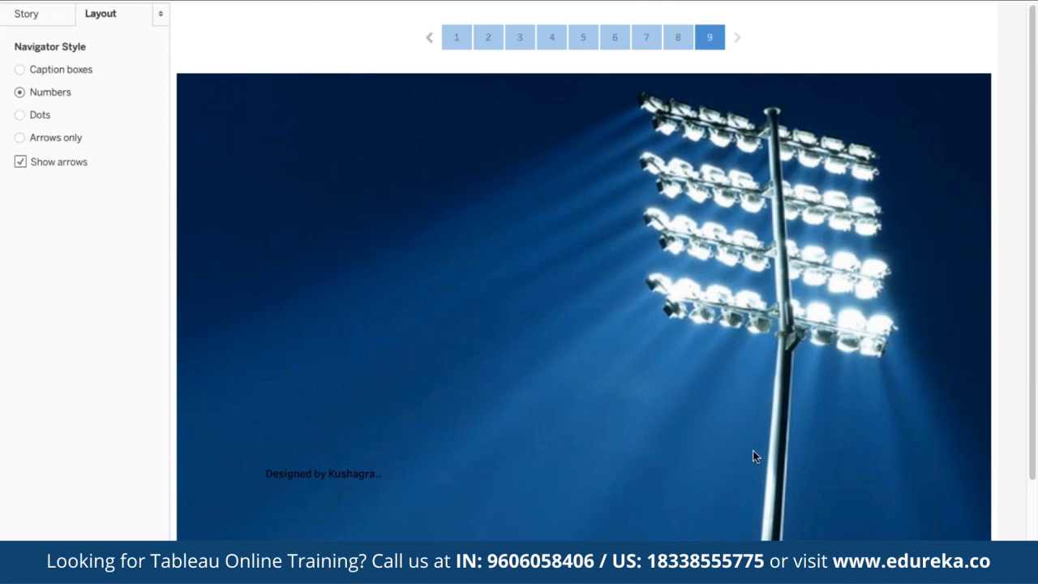
Step: Switch to the World Indicators workbook and inspect the tooltips of the two largest Asian bubbles and the United States bubble
{"action": "key", "text": "ctrl+Up"}
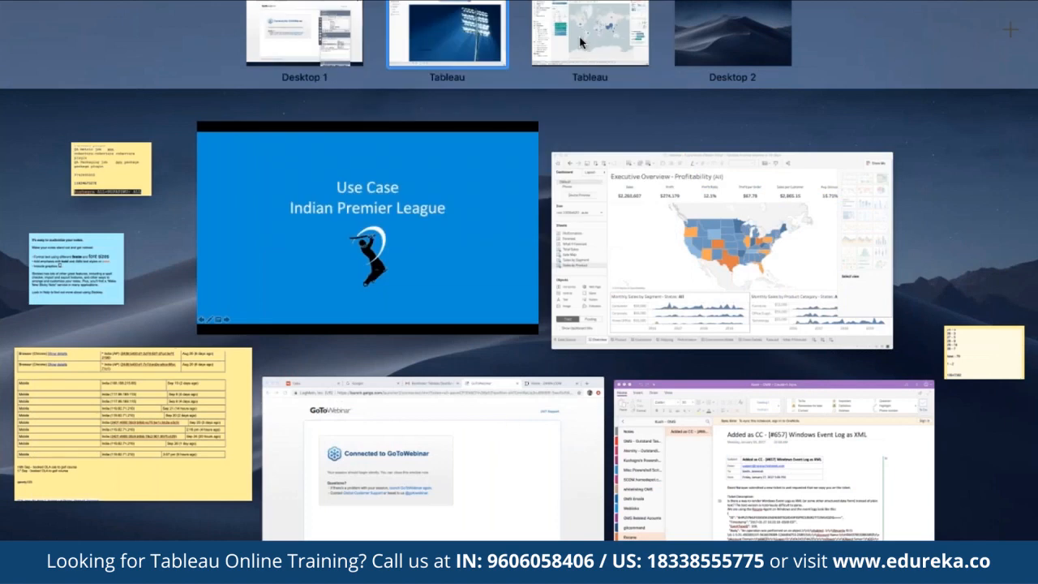
{"action": "left_click", "coordinate": [579, 35]}
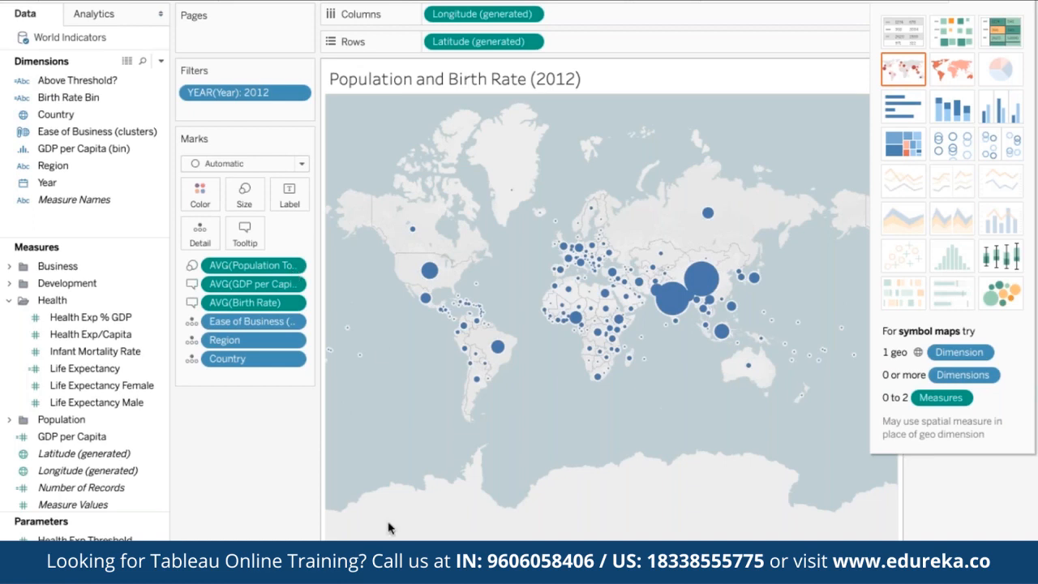
{"action": "left_click", "coordinate": [673, 309]}
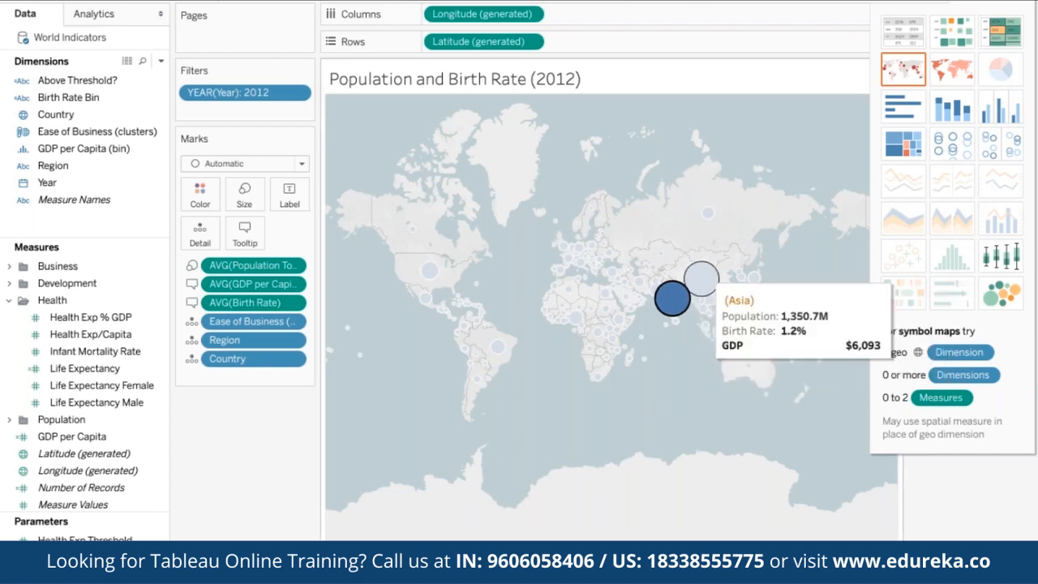
{"action": "left_click", "coordinate": [701, 278]}
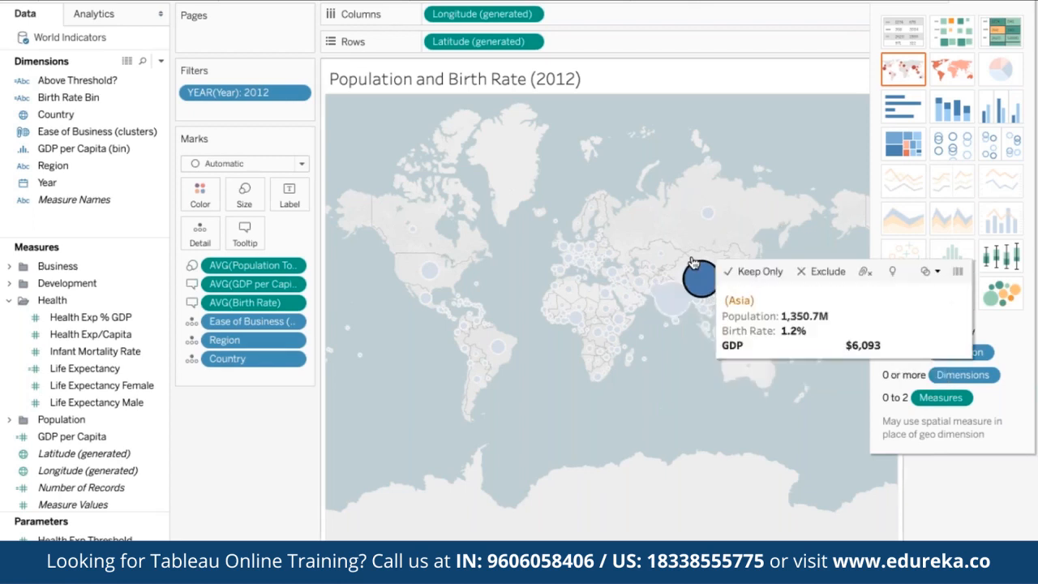
{"action": "left_click", "coordinate": [672, 299]}
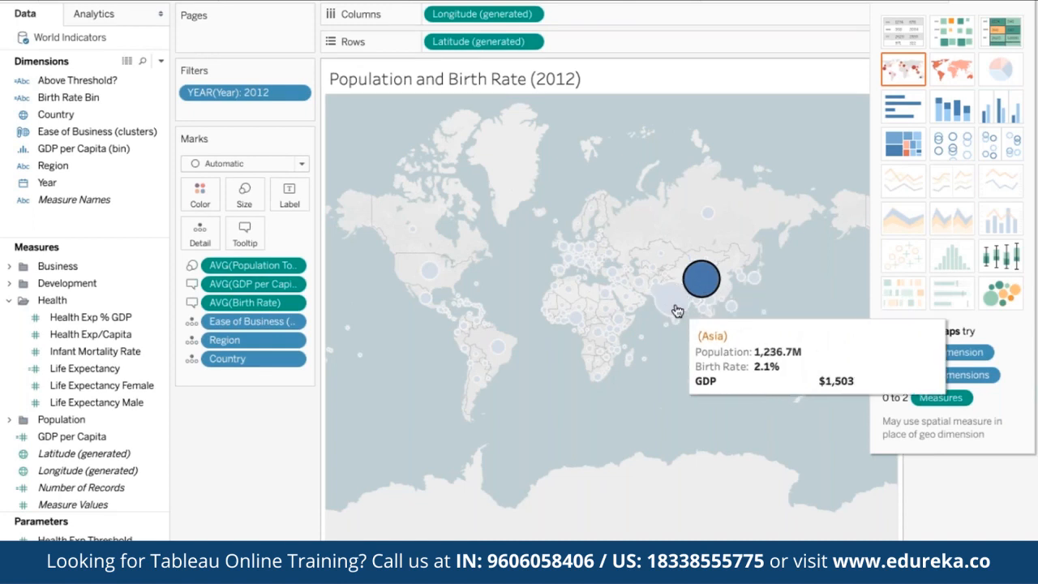
{"action": "left_click", "coordinate": [638, 416]}
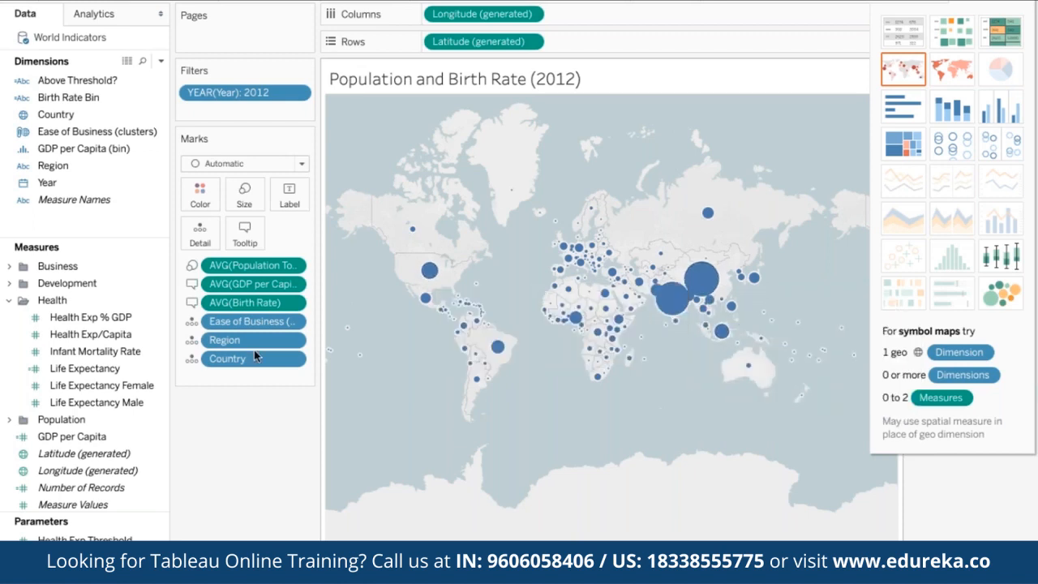
{"action": "mouse_move", "coordinate": [426, 273]}
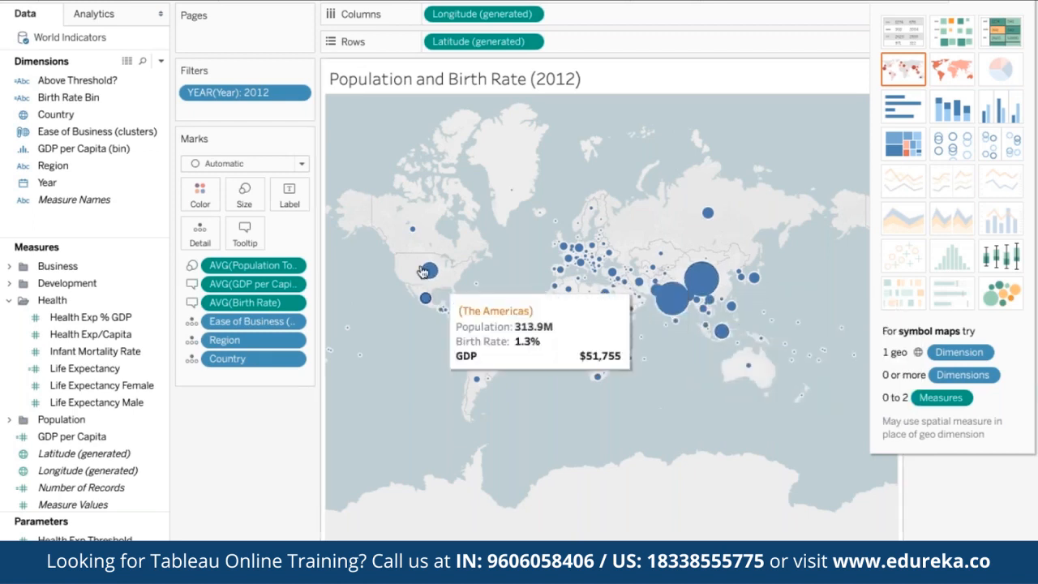
Step: Edit the Year filter of the Population and Birth Rate map to include all years
{"action": "left_click", "coordinate": [297, 94]}
{"action": "left_click", "coordinate": [278, 114]}
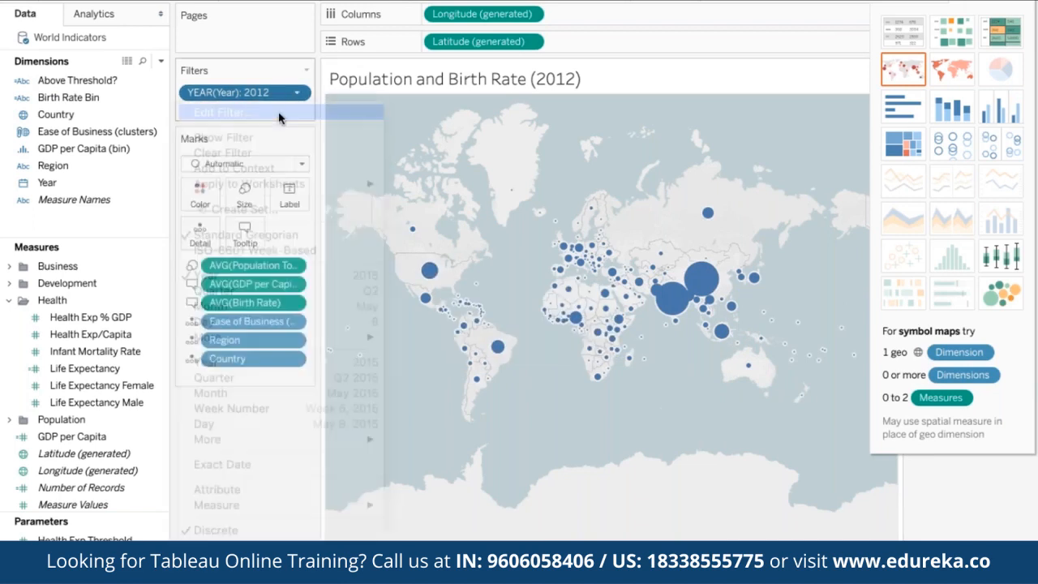
{"action": "left_click", "coordinate": [374, 315]}
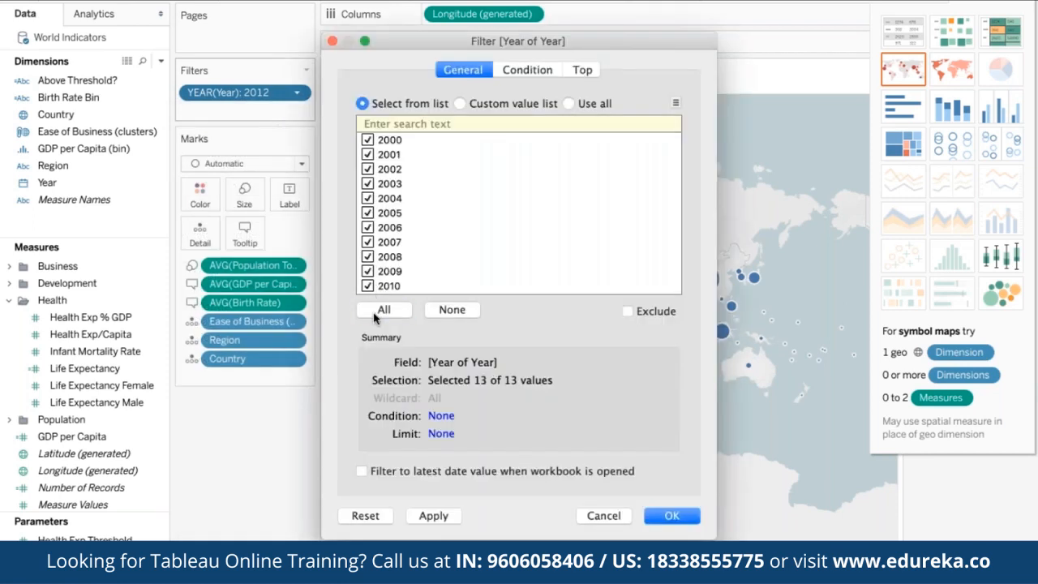
{"action": "left_click", "coordinate": [672, 517]}
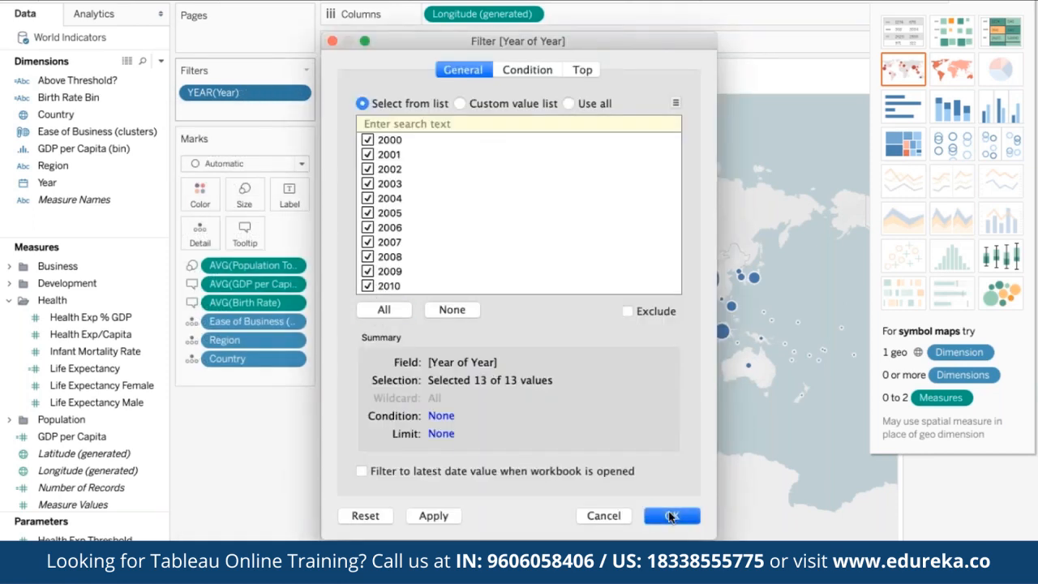
Step: Remove the GDP line with AVG(GDP per Capita) from the map's tooltip
{"action": "mouse_move", "coordinate": [683, 308]}
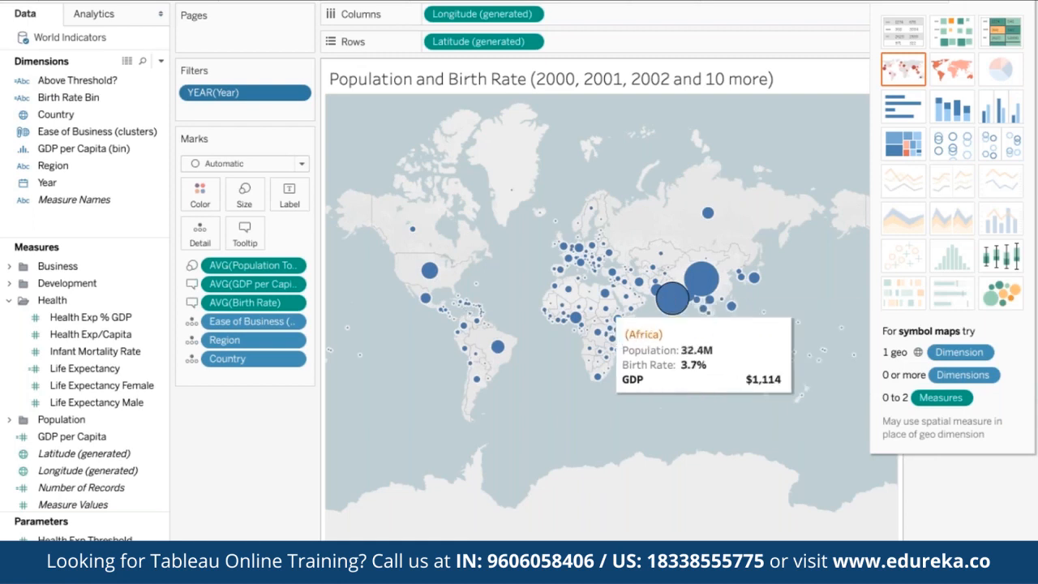
{"action": "left_click", "coordinate": [247, 237]}
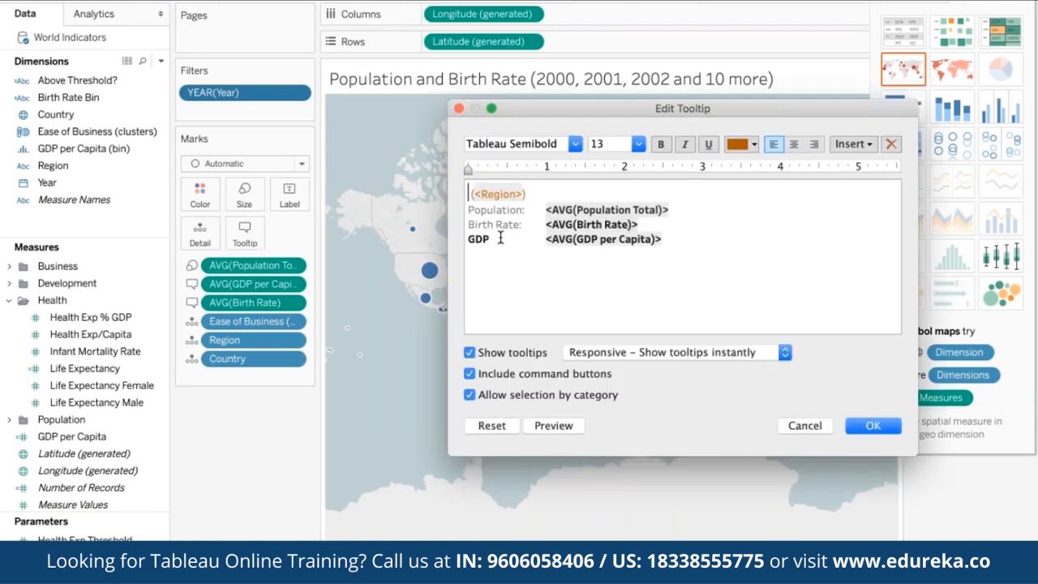
{"action": "left_click", "coordinate": [670, 239]}
{"action": "left_click", "coordinate": [468, 238], "text": "shift"}
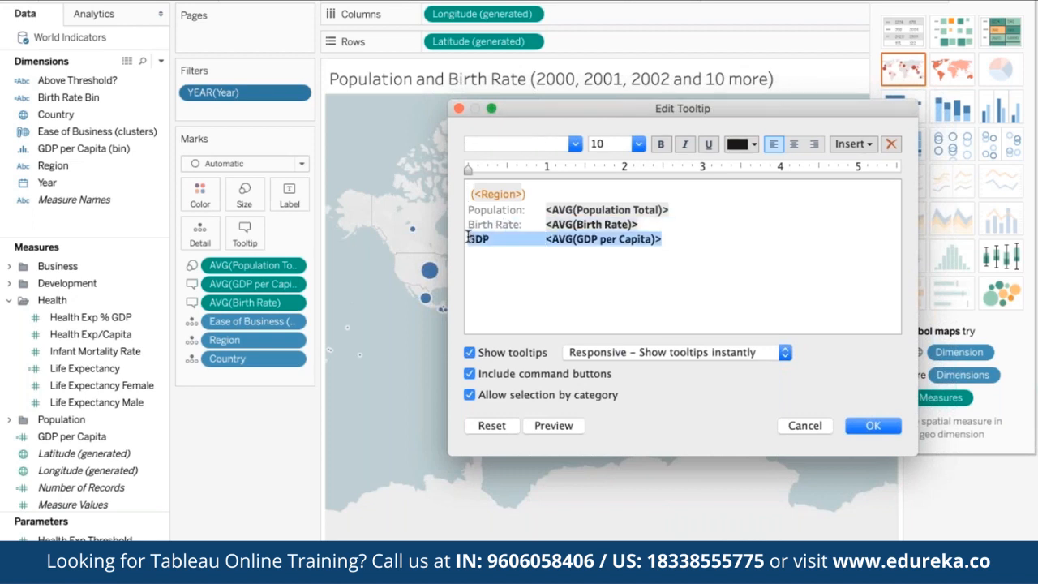
{"action": "key", "text": "BackSpace"}
{"action": "key", "text": "BackSpace"}
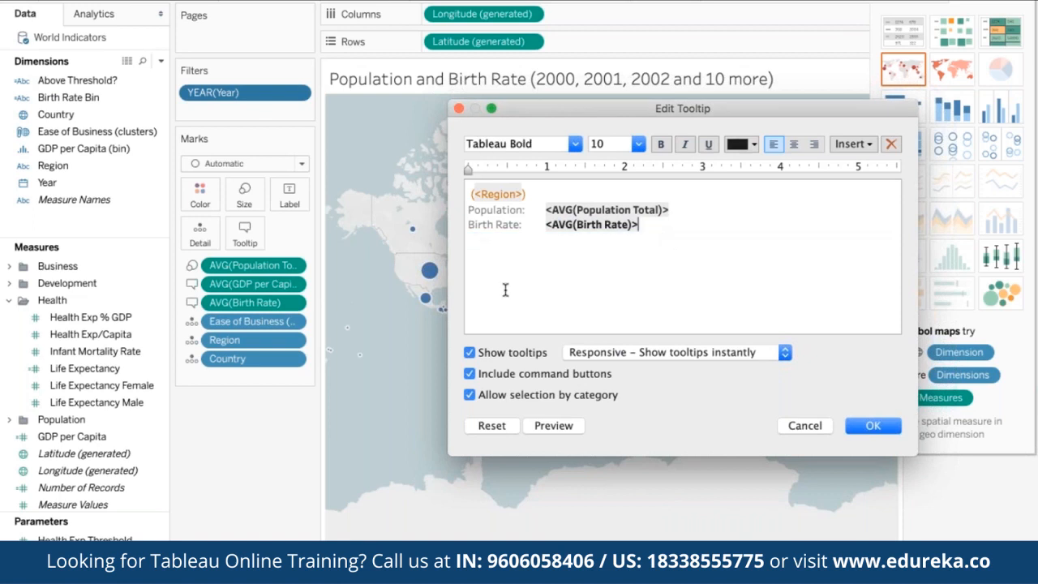
{"action": "left_click", "coordinate": [872, 427]}
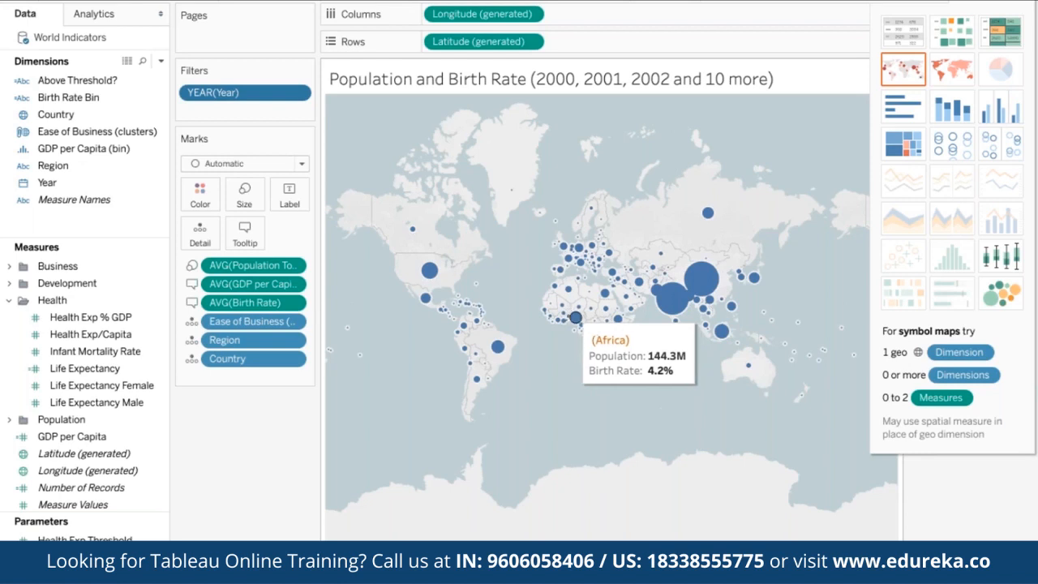
Step: Filter the map by Country to show only Afghanistan and inspect its bubble's tooltip
{"action": "right_click", "coordinate": [239, 368]}
{"action": "left_click", "coordinate": [263, 375]}
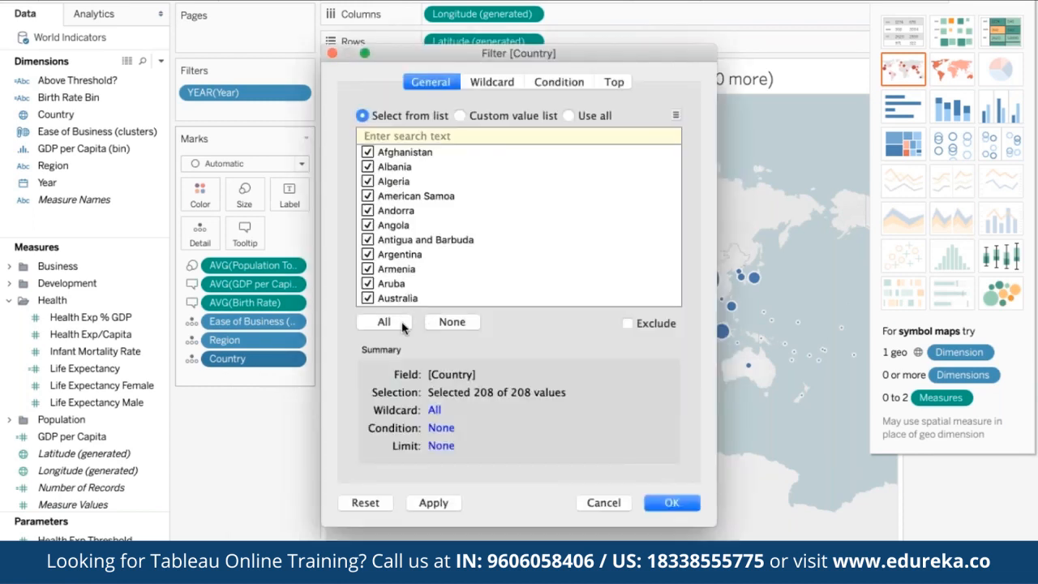
{"action": "left_click", "coordinate": [443, 324]}
{"action": "left_click", "coordinate": [367, 152]}
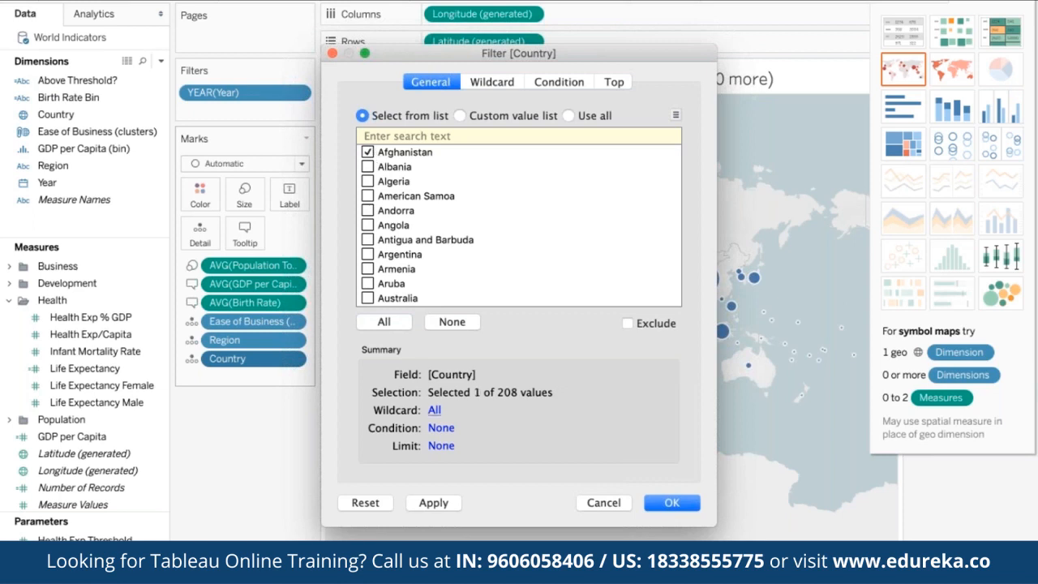
{"action": "left_click", "coordinate": [670, 504]}
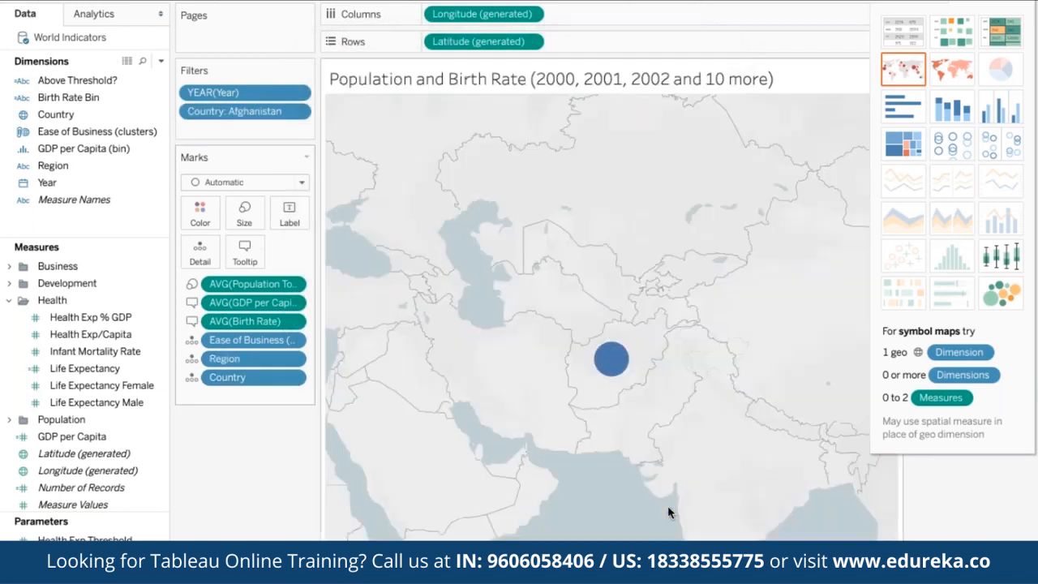
{"action": "left_click", "coordinate": [612, 366]}
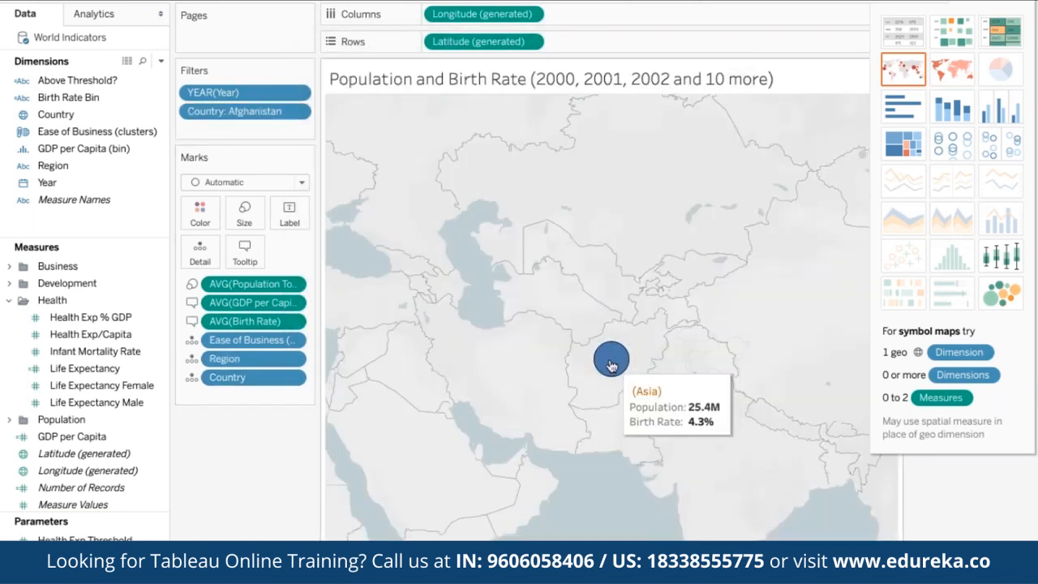
Step: Edit the Country filter to include all countries
{"action": "right_click", "coordinate": [245, 385]}
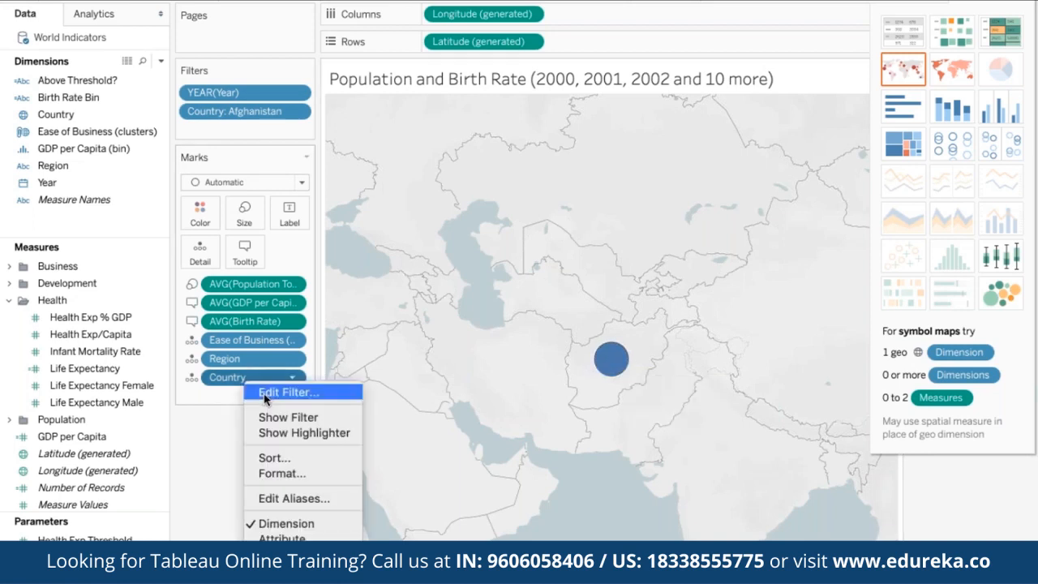
{"action": "left_click", "coordinate": [276, 392]}
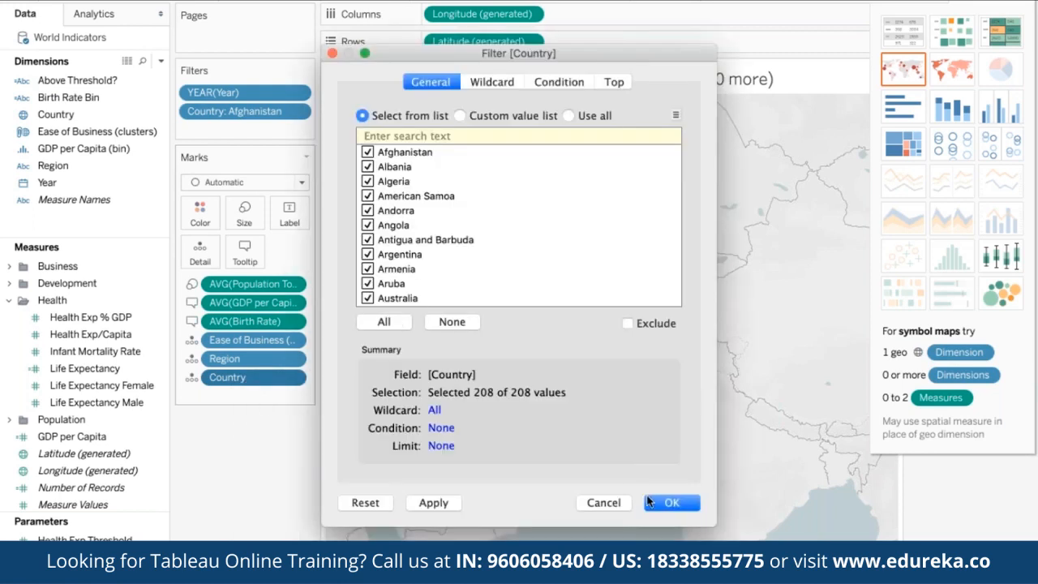
{"action": "left_click", "coordinate": [661, 506]}
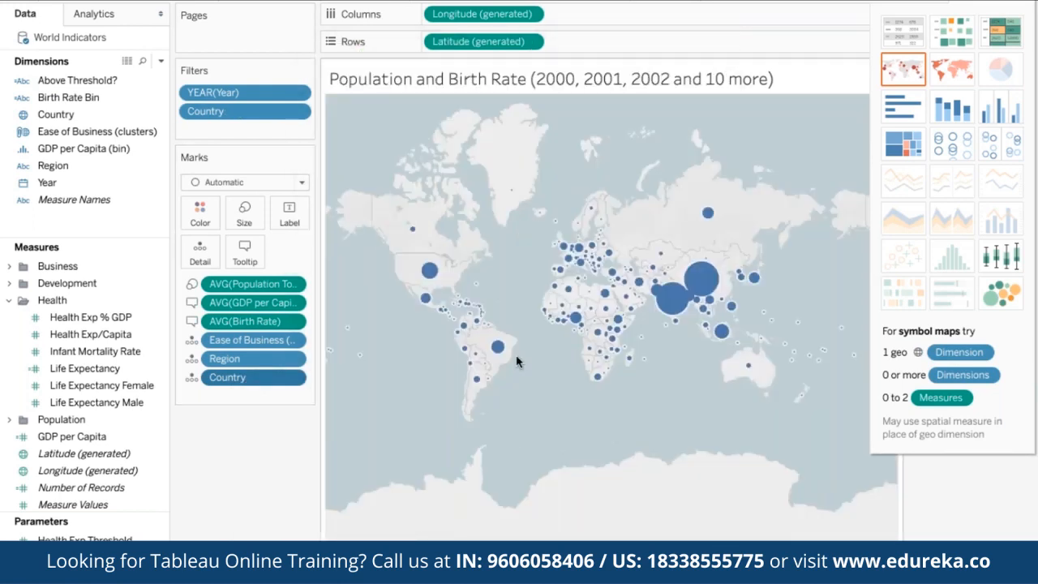
Step: Filter the map by Region to show only Asia and change the visualization to a filled map
{"action": "right_click", "coordinate": [257, 356]}
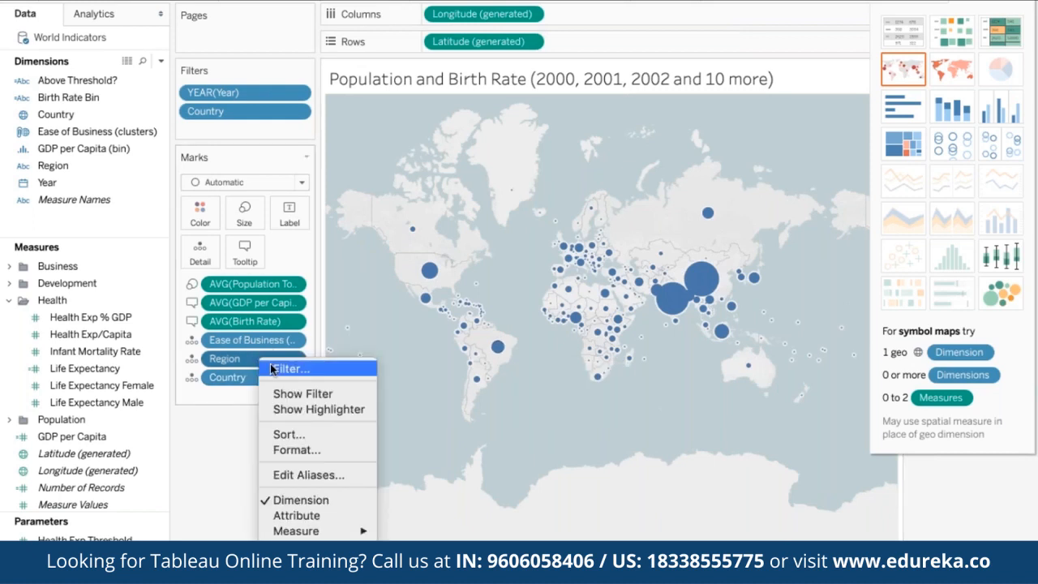
{"action": "left_click", "coordinate": [270, 366]}
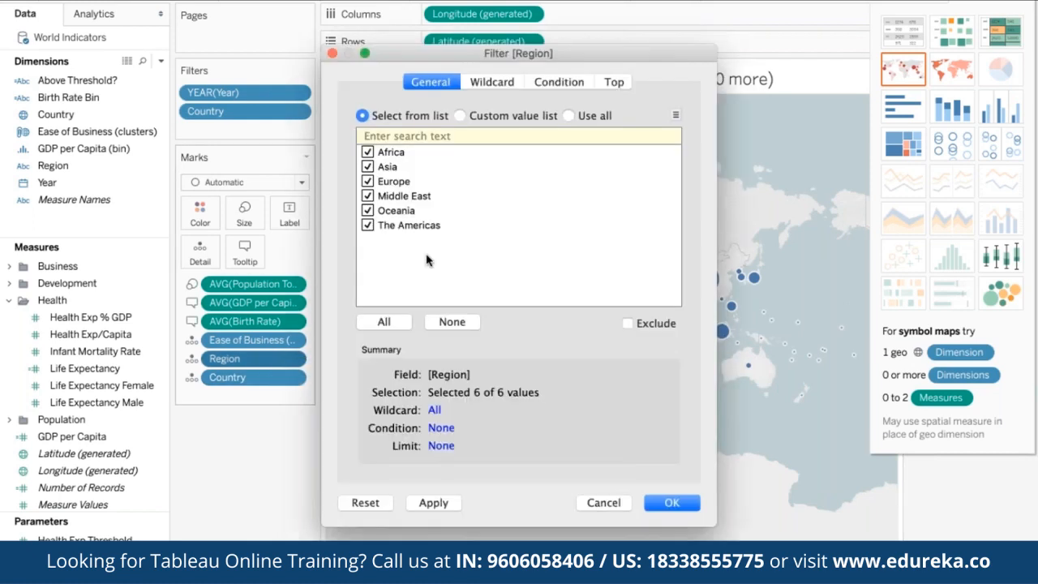
{"action": "left_click", "coordinate": [445, 323]}
{"action": "left_click", "coordinate": [368, 166]}
{"action": "left_click", "coordinate": [672, 503]}
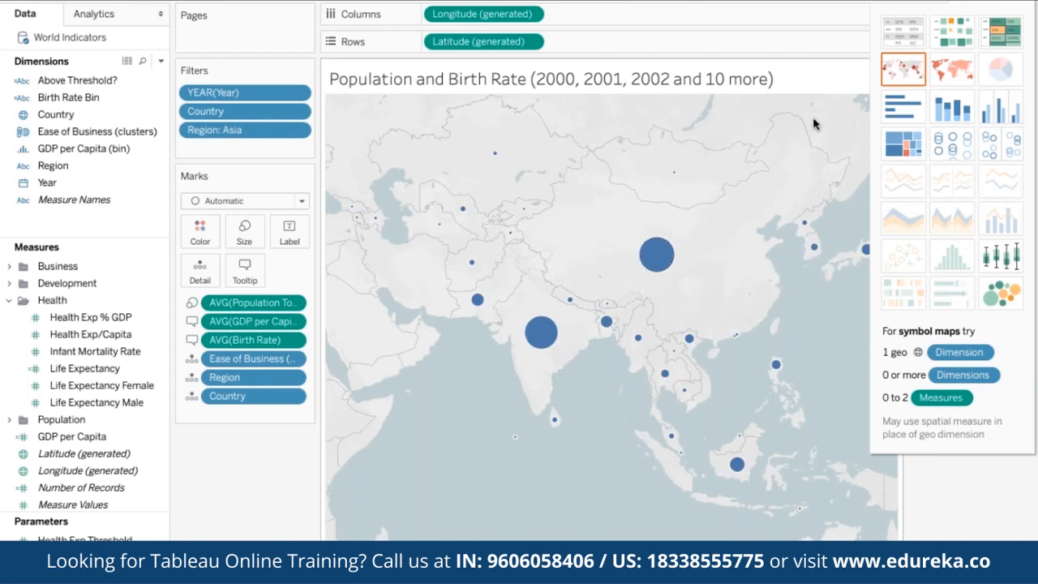
{"action": "left_click", "coordinate": [970, 74]}
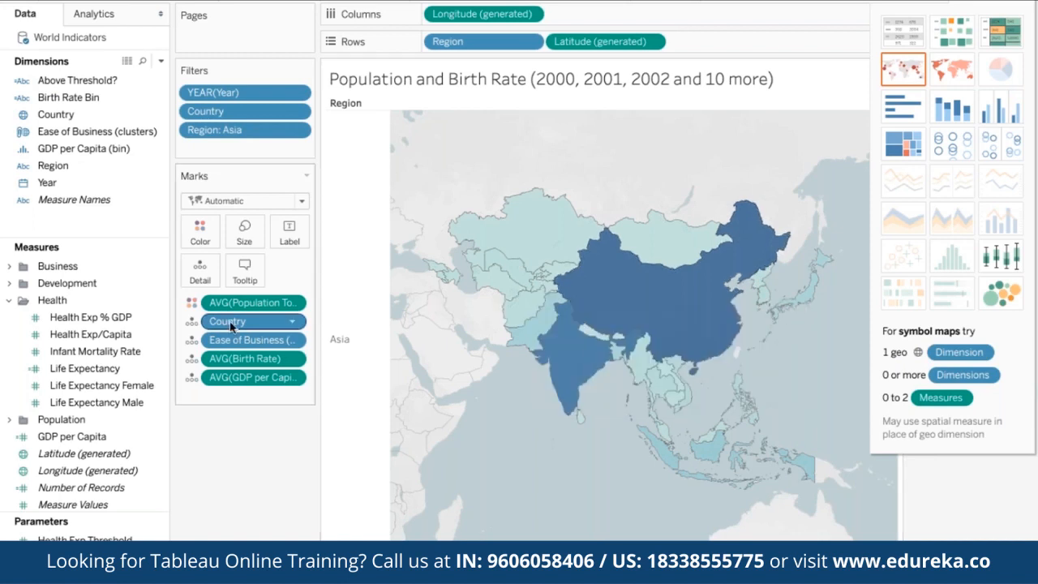
{"action": "right_click", "coordinate": [241, 339]}
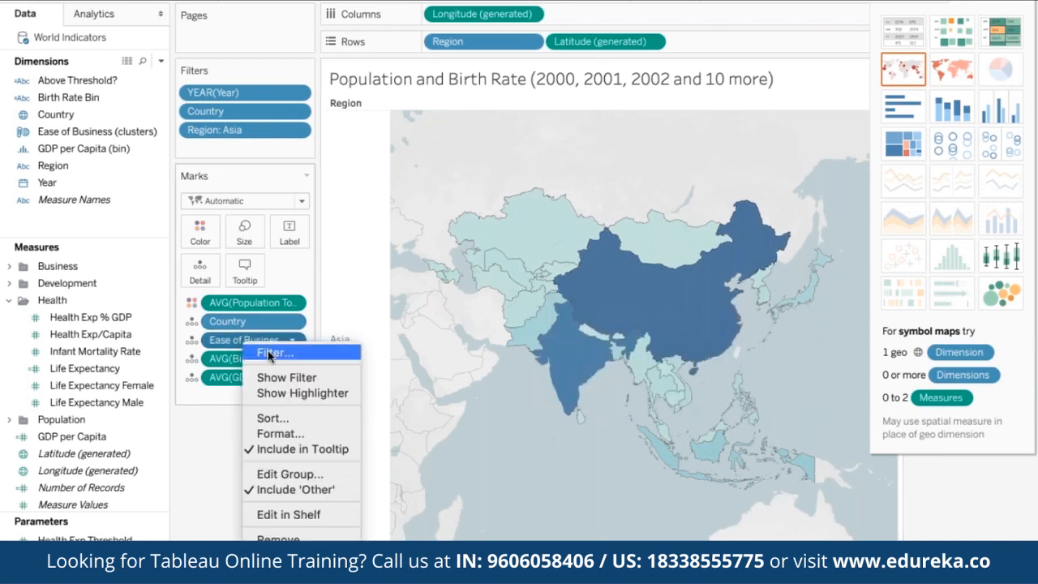
{"action": "left_click", "coordinate": [267, 351]}
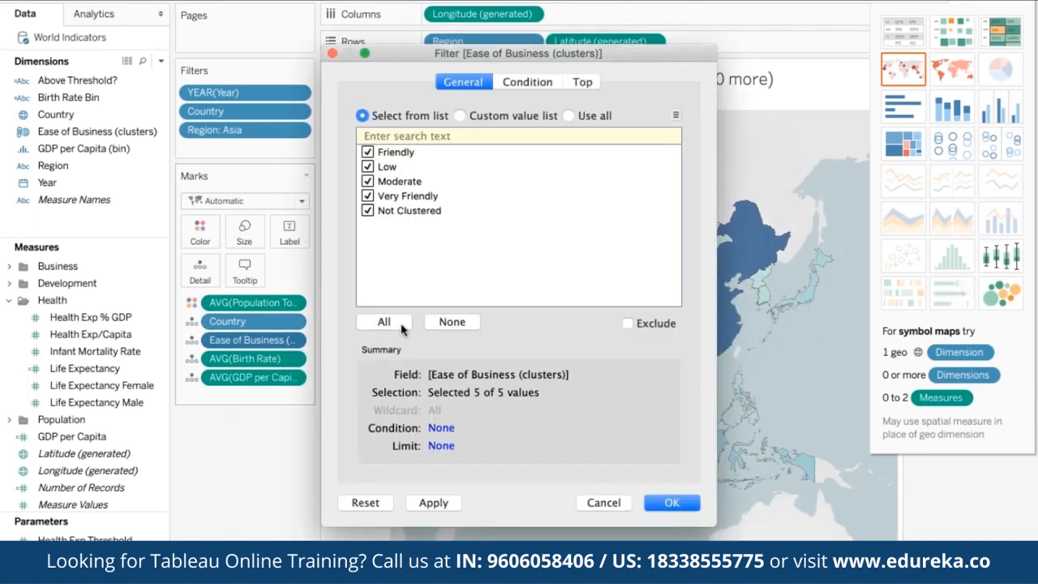
{"action": "left_click", "coordinate": [604, 502]}
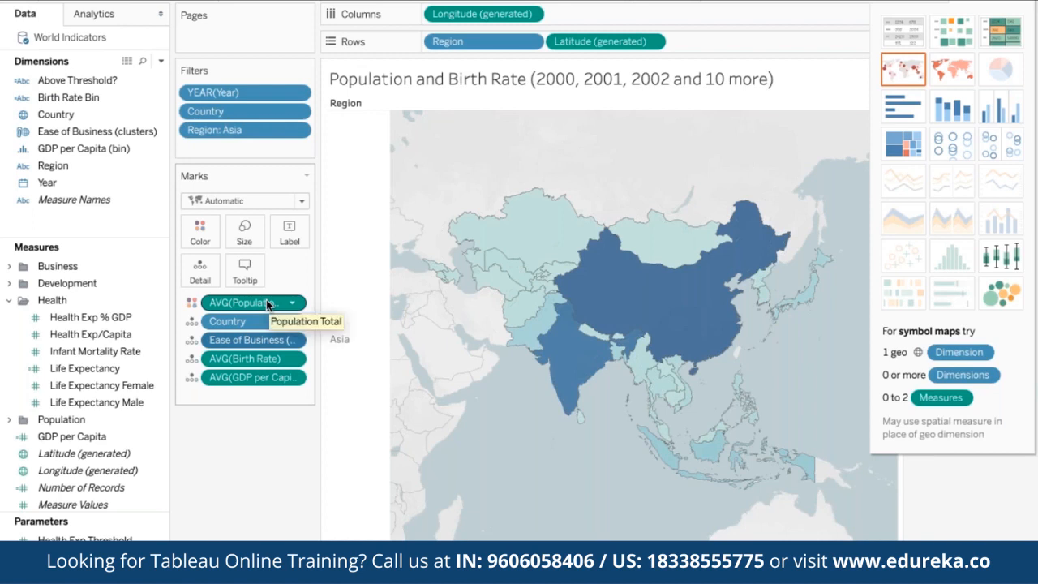
Step: Edit the Region filter to include all regions and look over the separate filled maps from Africa to The Americas
{"action": "right_click", "coordinate": [499, 51]}
{"action": "left_click", "coordinate": [517, 60]}
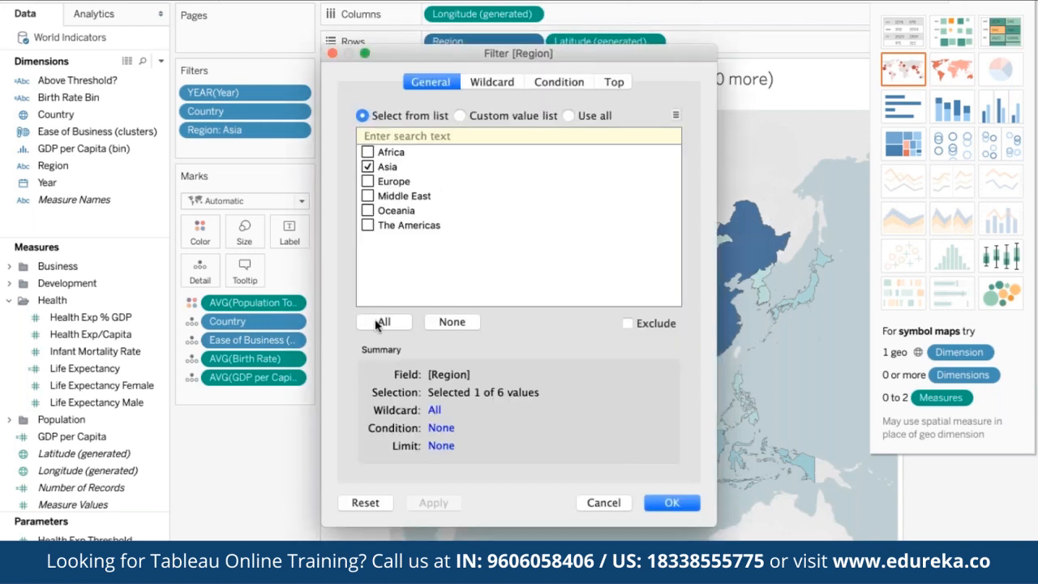
{"action": "left_click", "coordinate": [381, 322]}
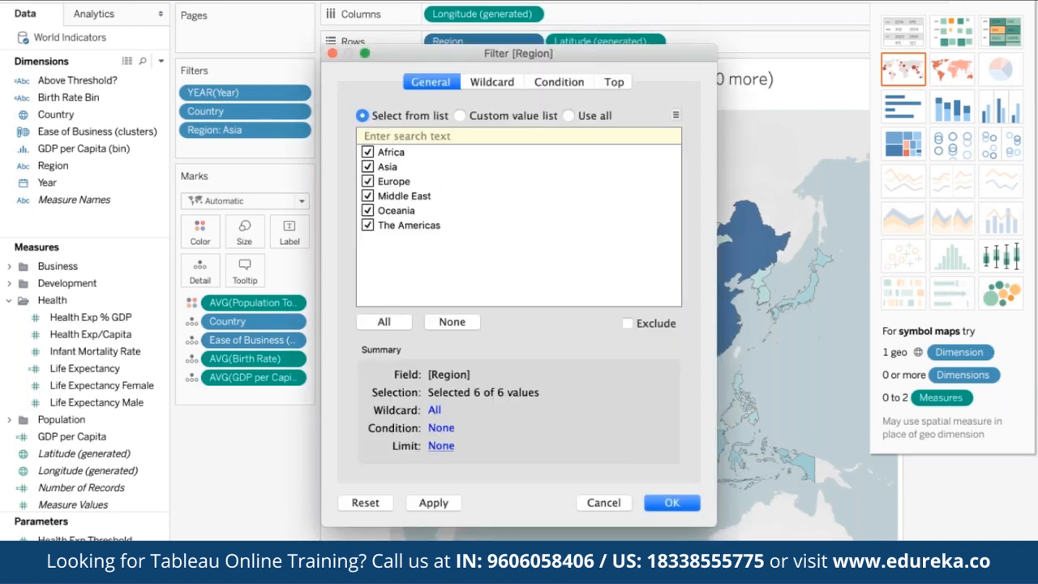
{"action": "left_click", "coordinate": [678, 504]}
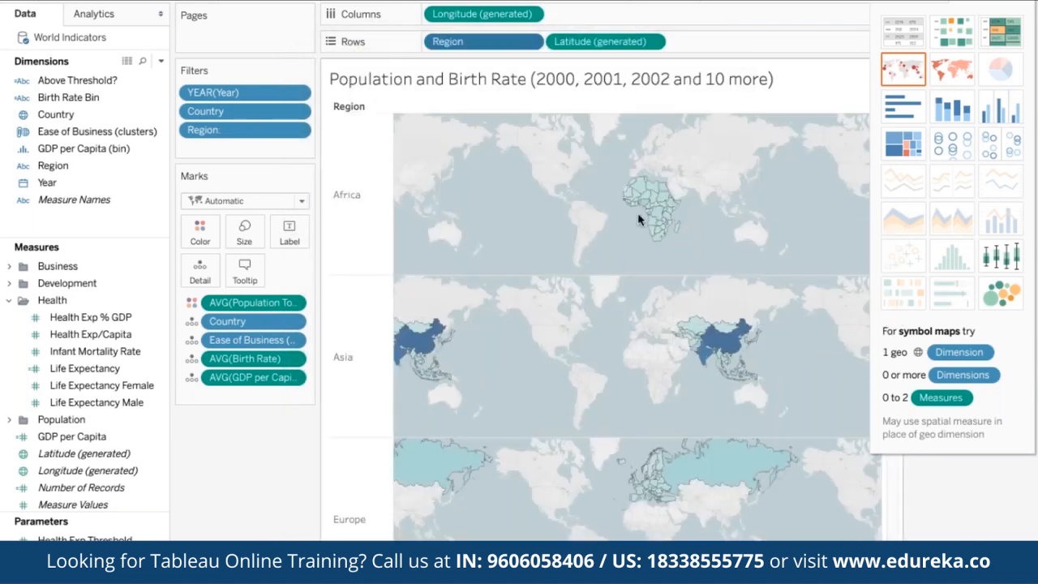
{"action": "scroll", "coordinate": [550, 359], "scroll_direction": "down", "scroll_amount": 3}
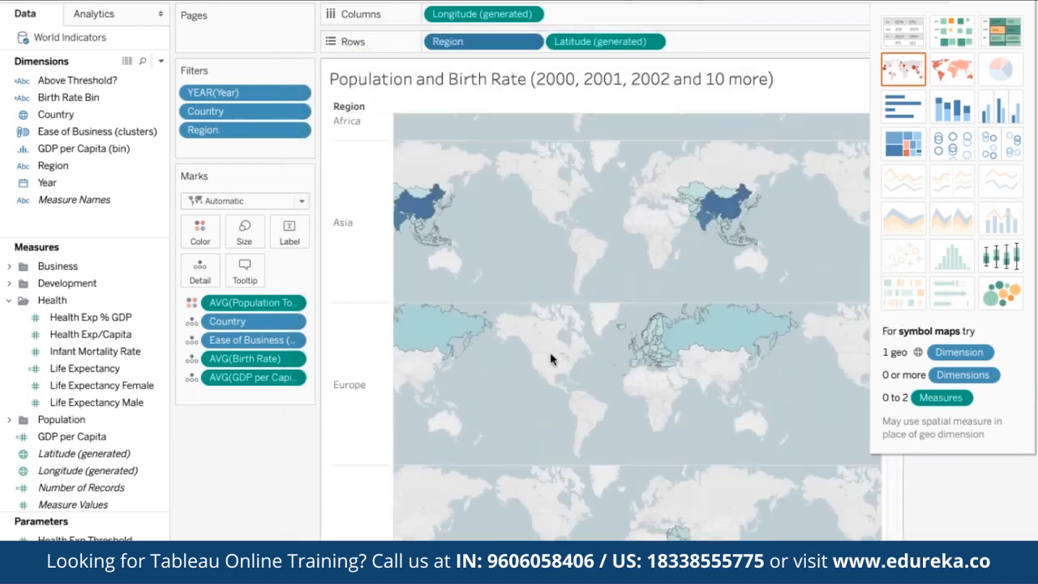
{"action": "scroll", "coordinate": [551, 357], "scroll_direction": "down", "scroll_amount": 8}
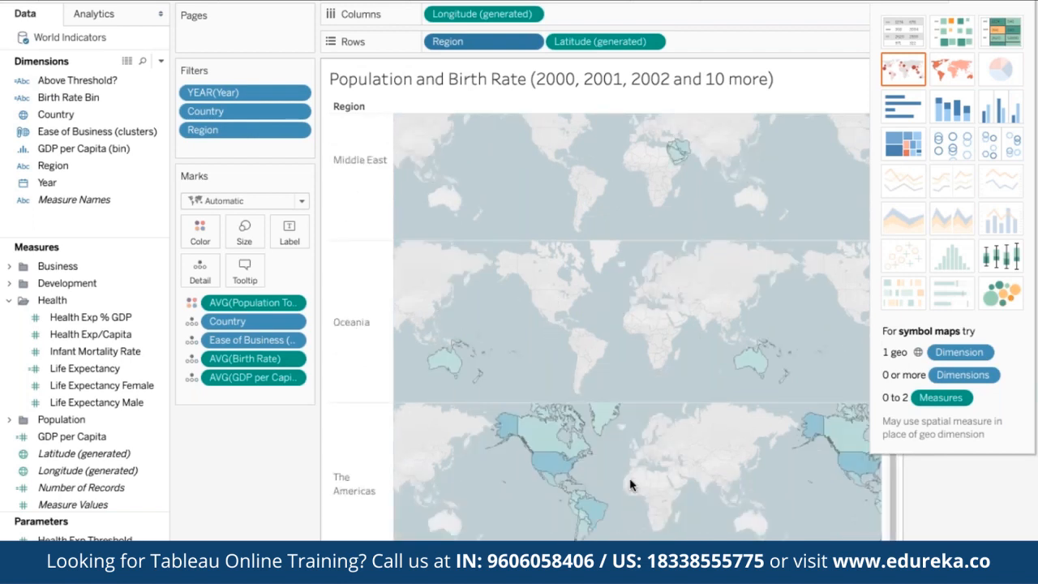
{"action": "scroll", "coordinate": [631, 484], "scroll_direction": "up", "scroll_amount": 10}
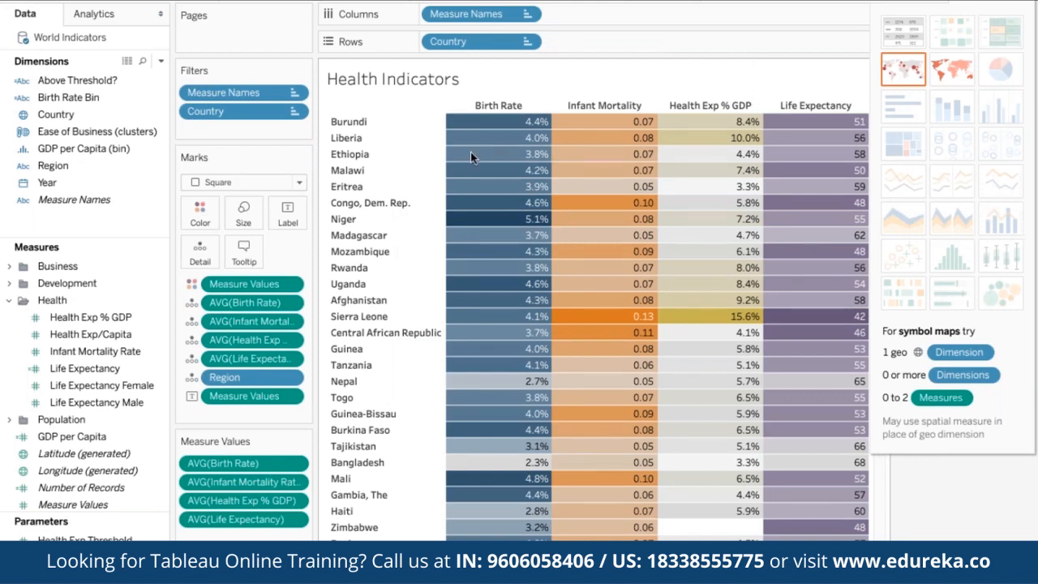
Step: Try the Health Indicators table as a filled map and a symbol map, and undo back to the highlight table
{"action": "left_click", "coordinate": [942, 66]}
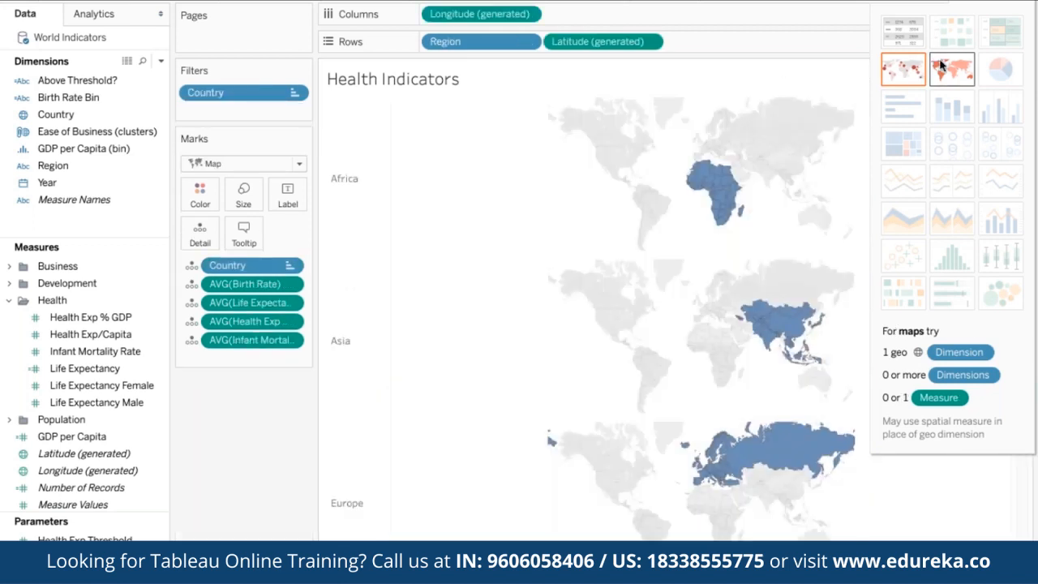
{"action": "left_click", "coordinate": [906, 71]}
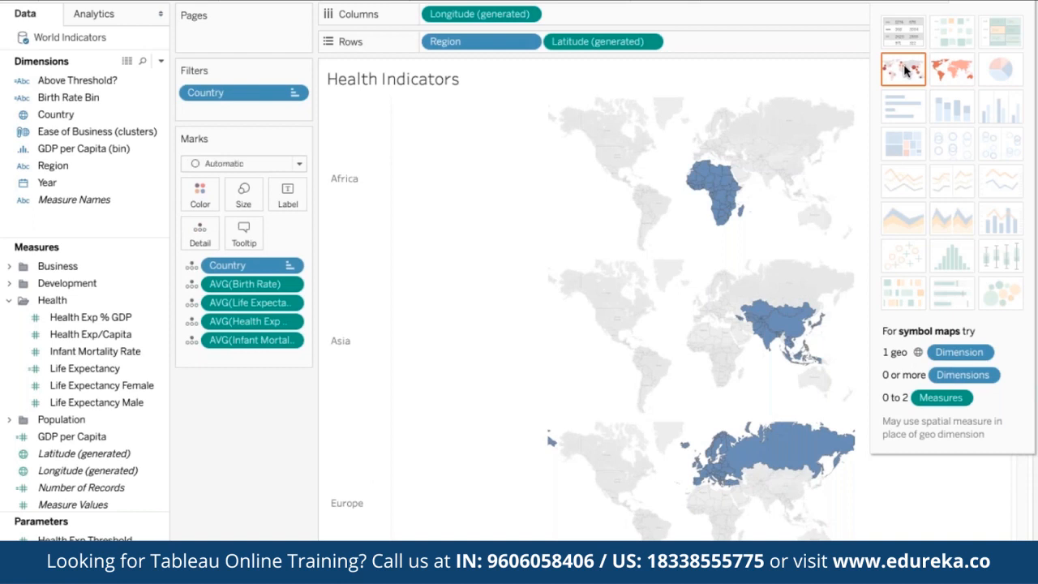
{"action": "key", "text": "ctrl+z"}
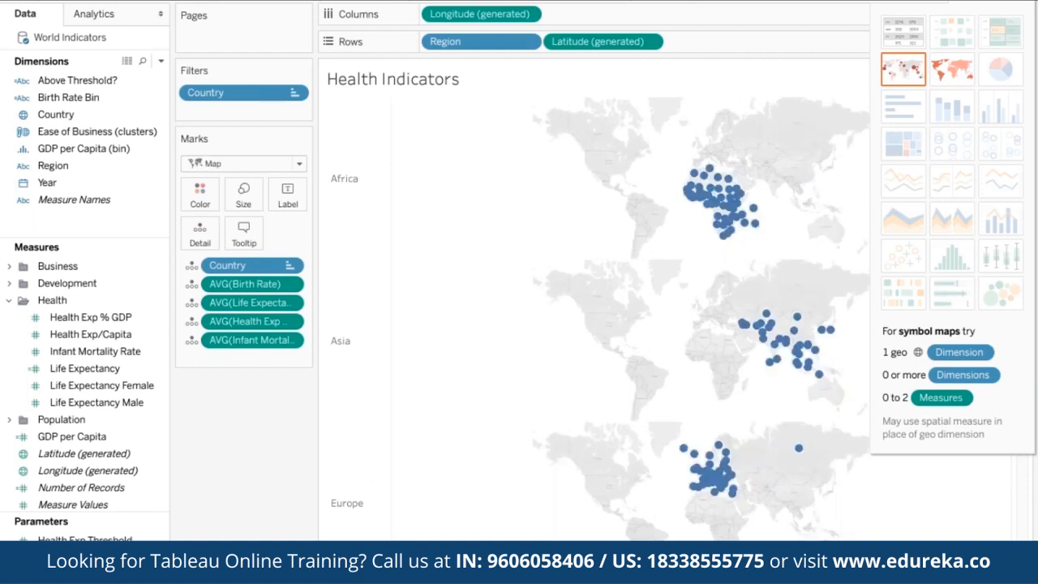
{"action": "left_click", "coordinate": [54, 1]}
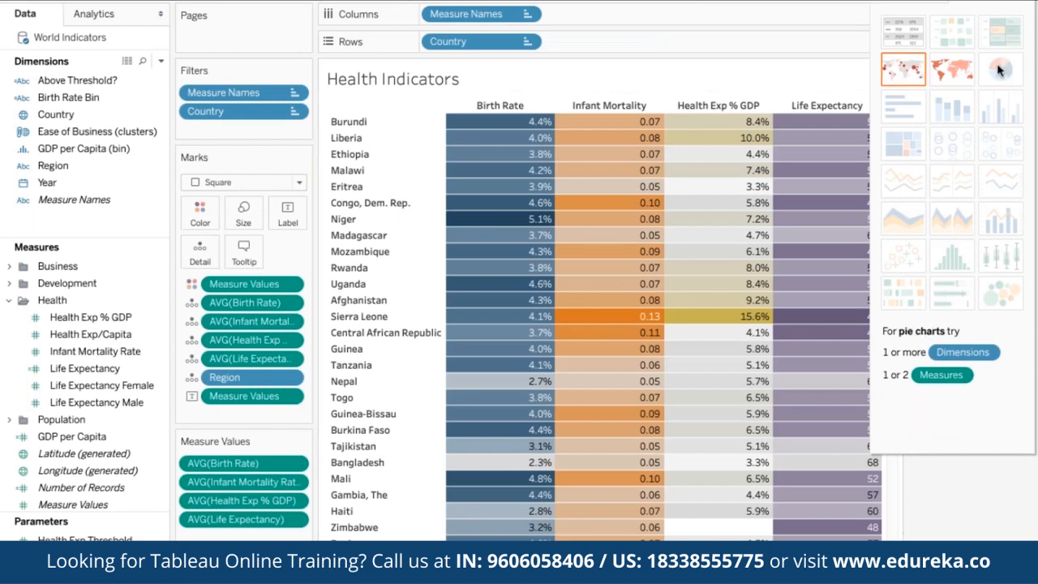
Step: Change the Health Indicators highlight table to a text table and try it as a symbol map
{"action": "left_click", "coordinate": [914, 43]}
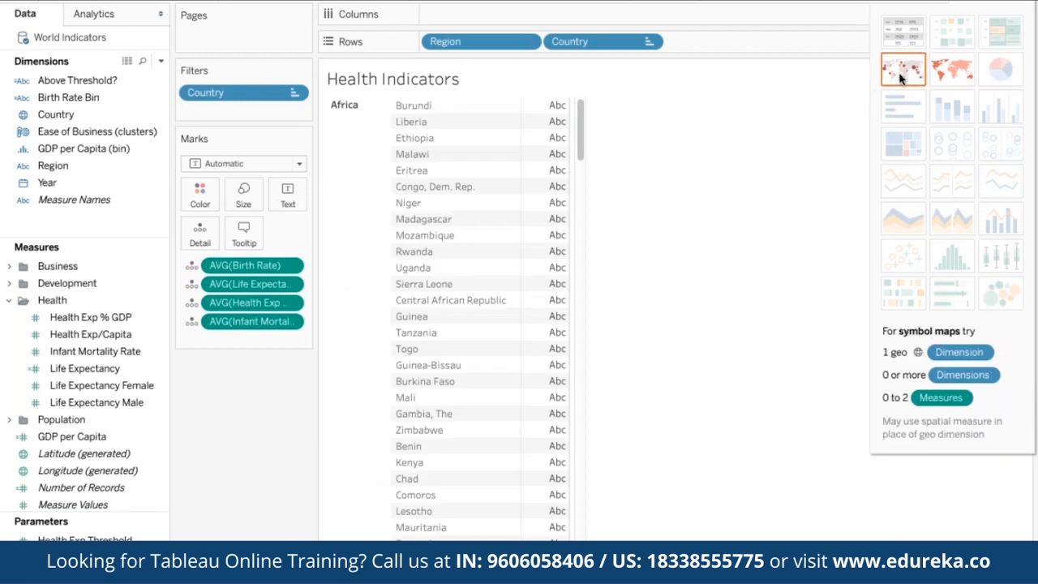
{"action": "left_click", "coordinate": [902, 71]}
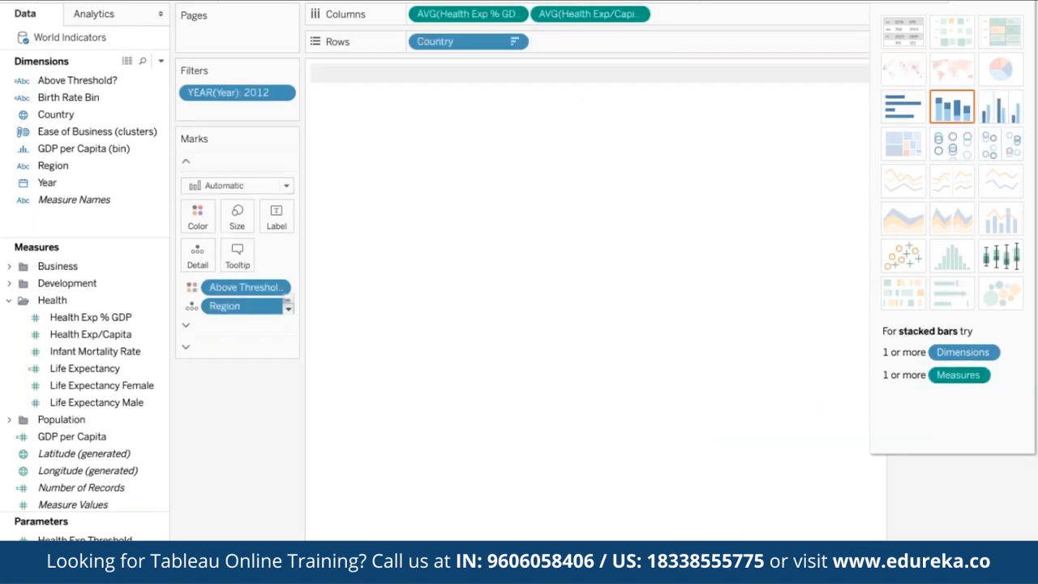
Step: Inspect the Marshall Islands bar's tooltip in the healthcare spending chart and look through the full list of countries
{"action": "mouse_move", "coordinate": [536, 130]}
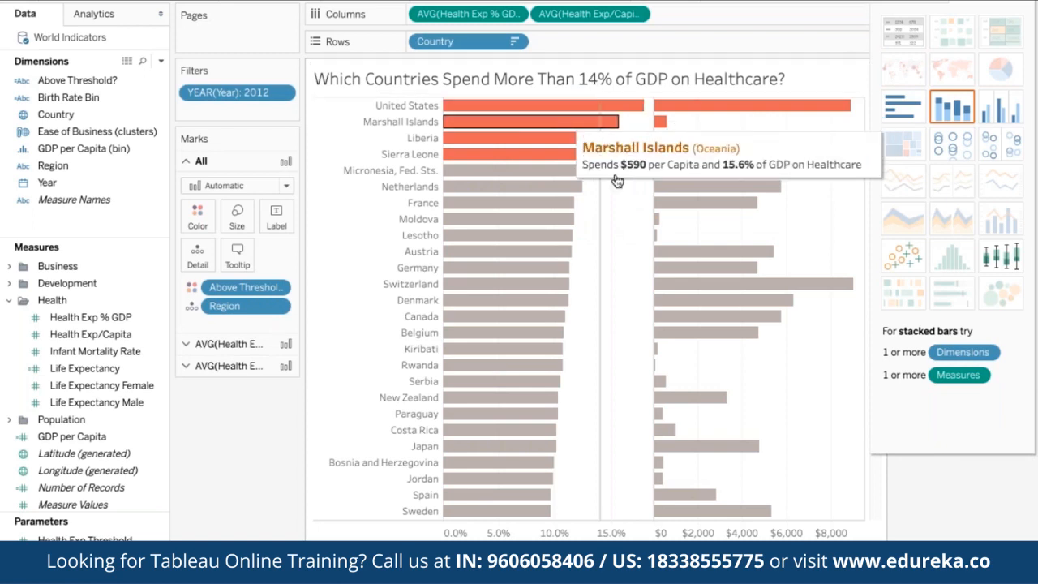
{"action": "scroll", "coordinate": [627, 495], "scroll_direction": "down", "scroll_amount": 1}
{"action": "scroll", "coordinate": [627, 495], "scroll_direction": "down", "scroll_amount": 20}
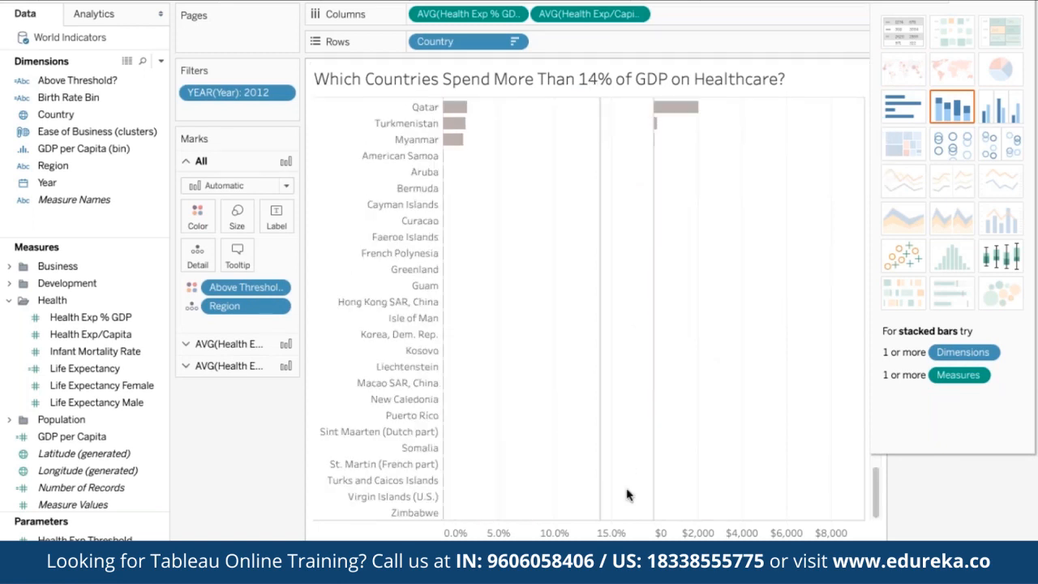
{"action": "scroll", "coordinate": [627, 495], "scroll_direction": "up", "scroll_amount": 20}
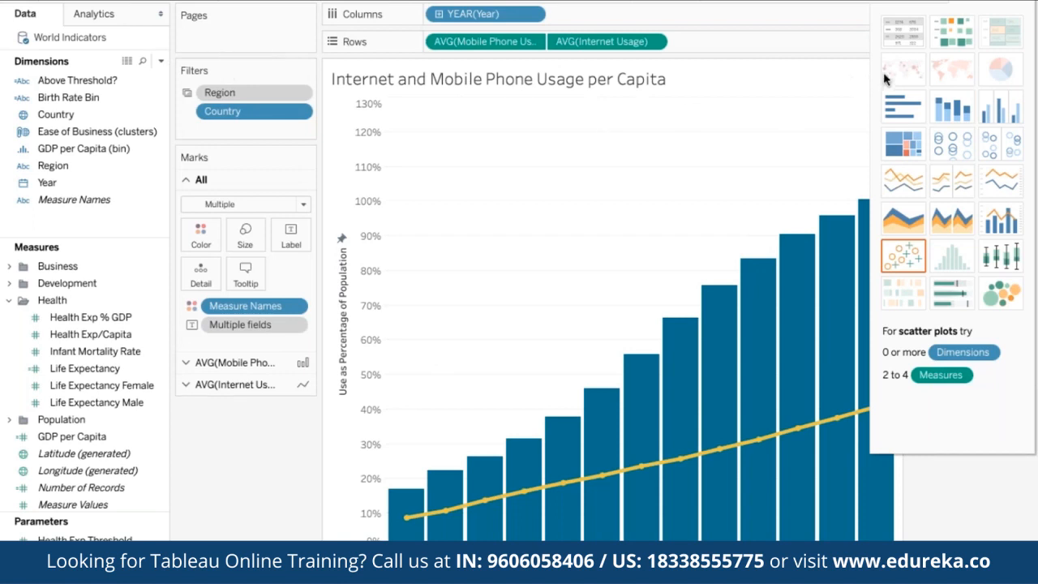
Step: Check the options for the combined label fields in the Internet and Mobile Phone Usage chart and dismiss them
{"action": "left_click", "coordinate": [237, 325]}
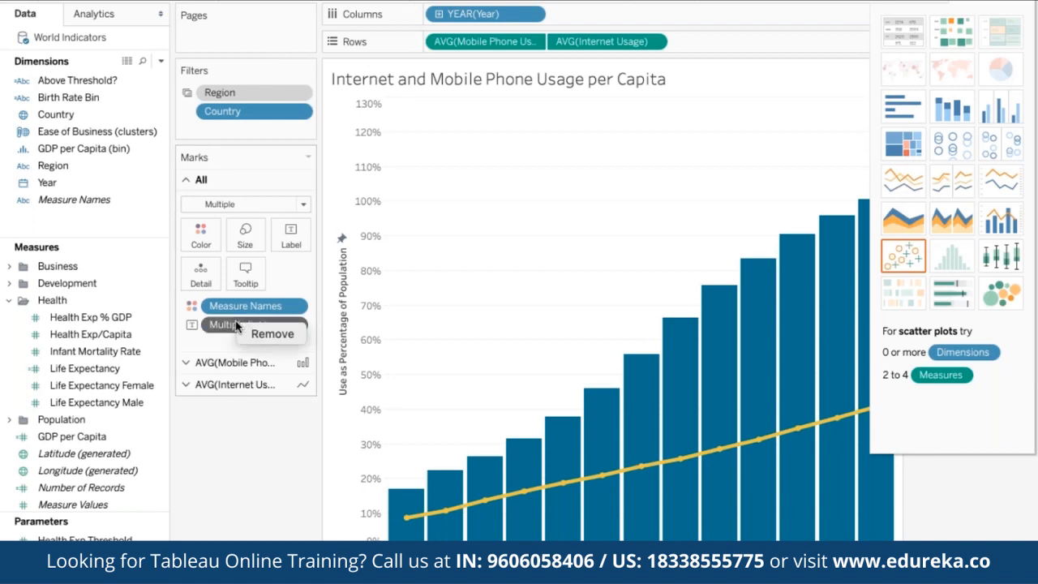
{"action": "left_click", "coordinate": [205, 477]}
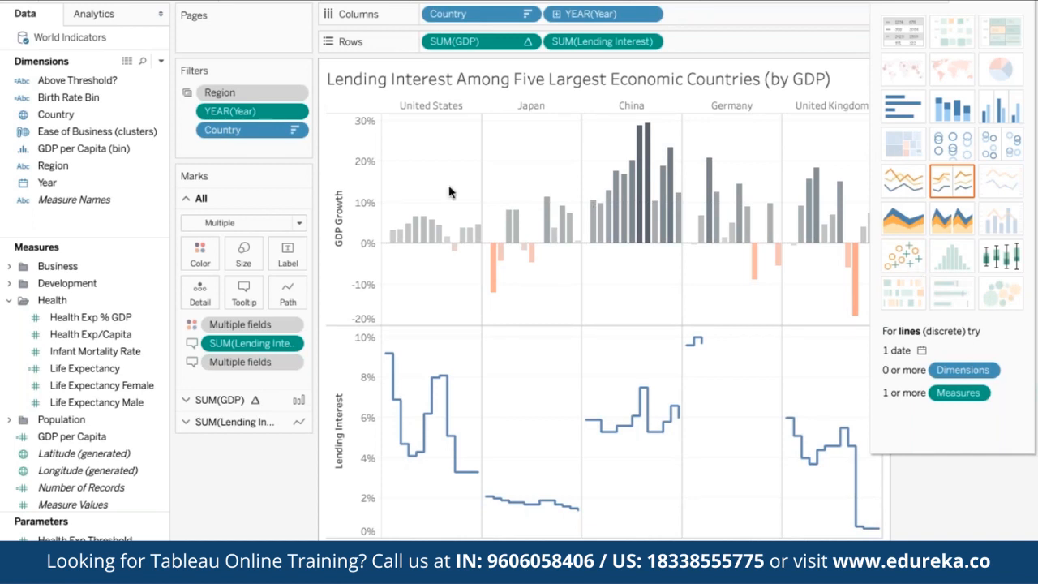
Step: Review the Top condition of the Country filter on the Lending Interest sheet and close it without changes
{"action": "left_click", "coordinate": [291, 123]}
{"action": "left_click", "coordinate": [310, 134]}
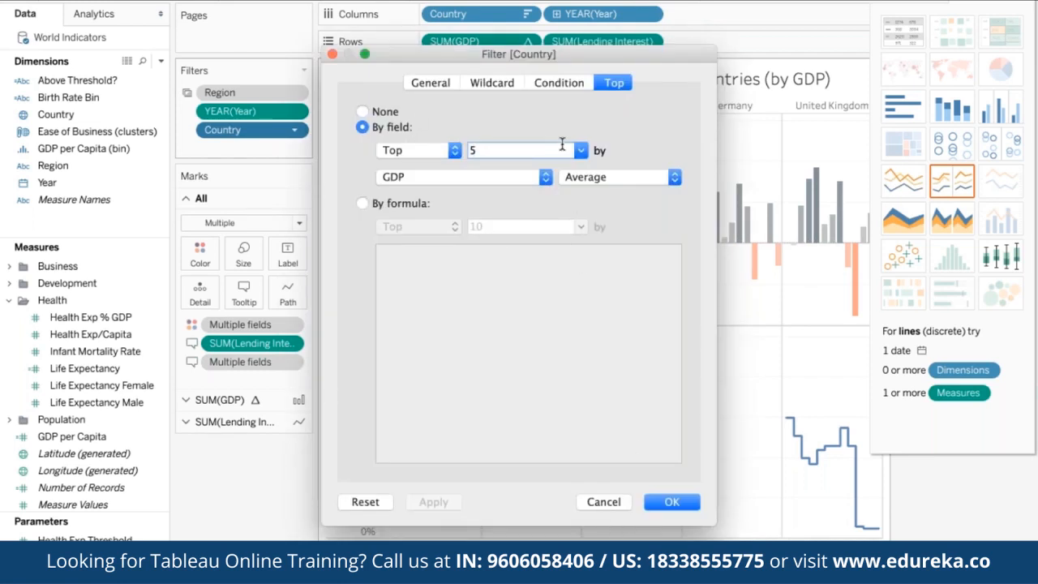
{"action": "left_click", "coordinate": [594, 503]}
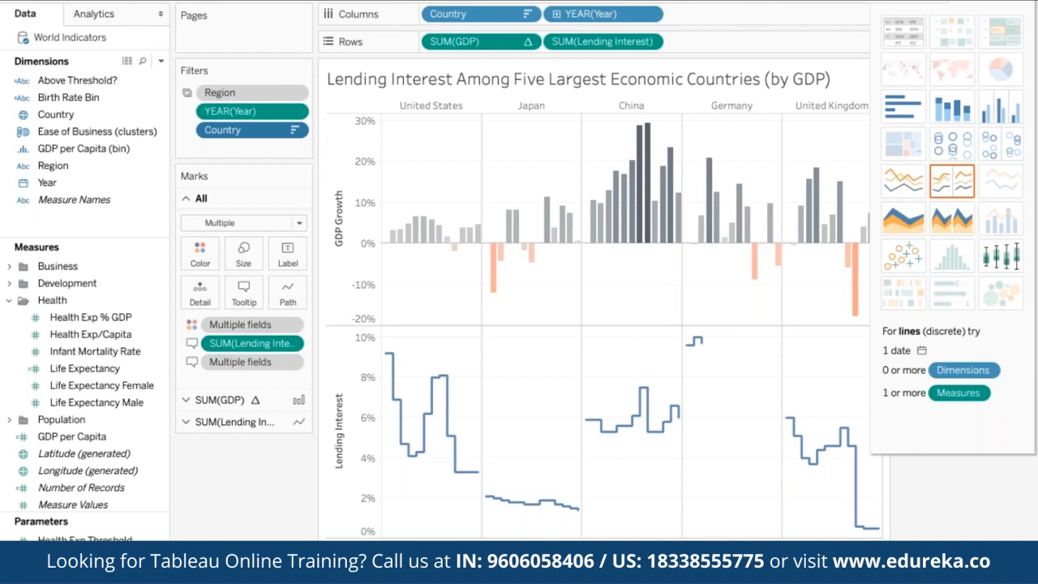
Step: Open the Indicators of Global Growth and Development story and view its points on interest rates, mobile phone usage and ease of business
{"action": "left_click", "coordinate": [438, 561]}
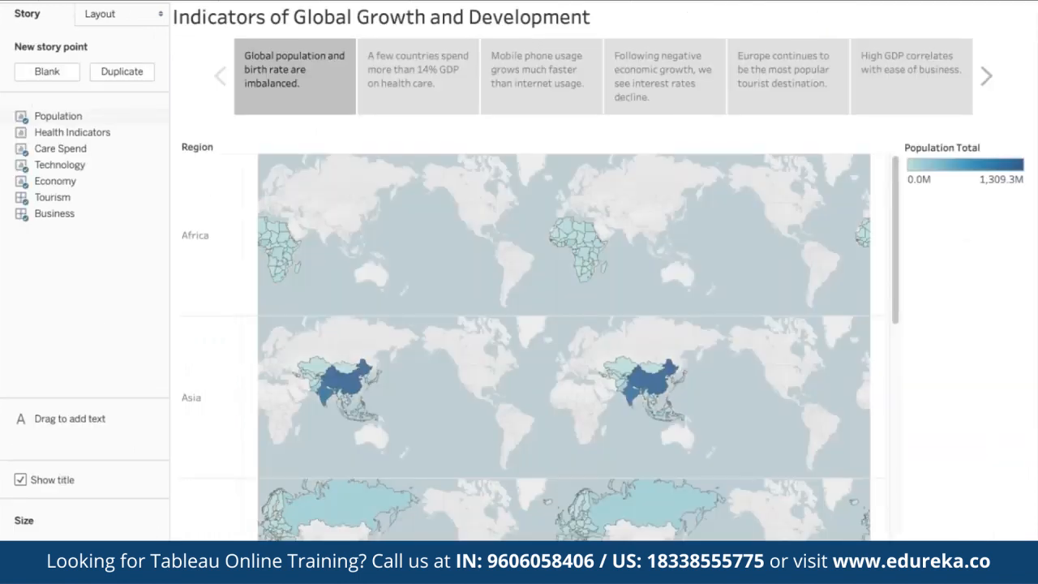
{"action": "left_click", "coordinate": [612, 69]}
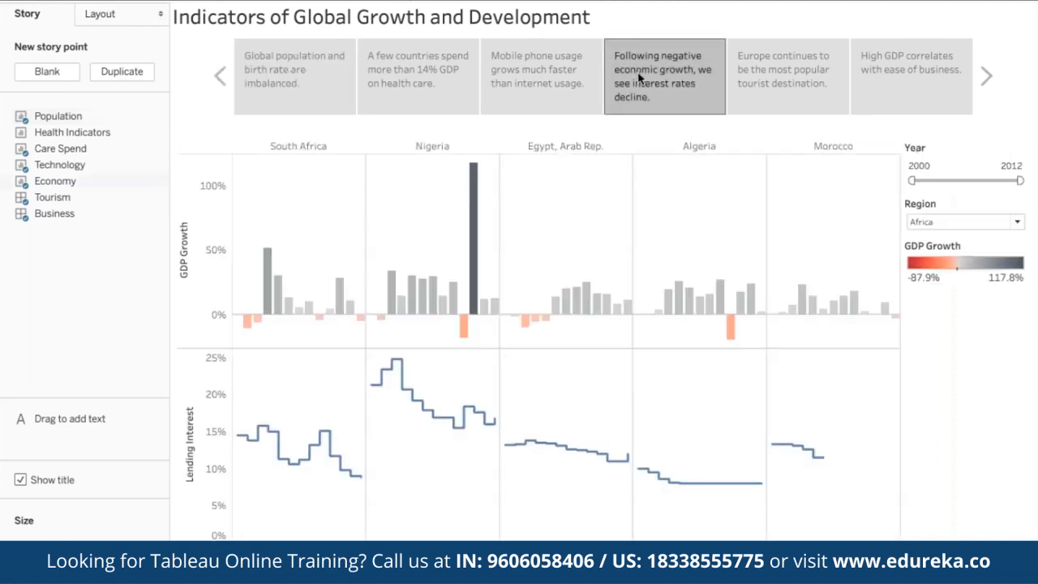
{"action": "left_click", "coordinate": [546, 77]}
{"action": "left_click", "coordinate": [661, 220]}
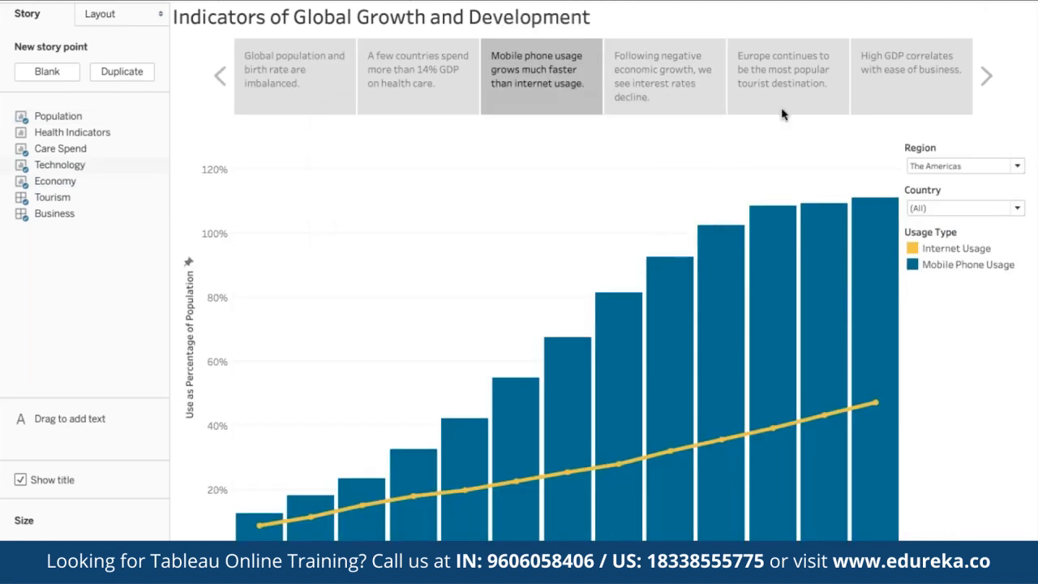
{"action": "left_click", "coordinate": [905, 70]}
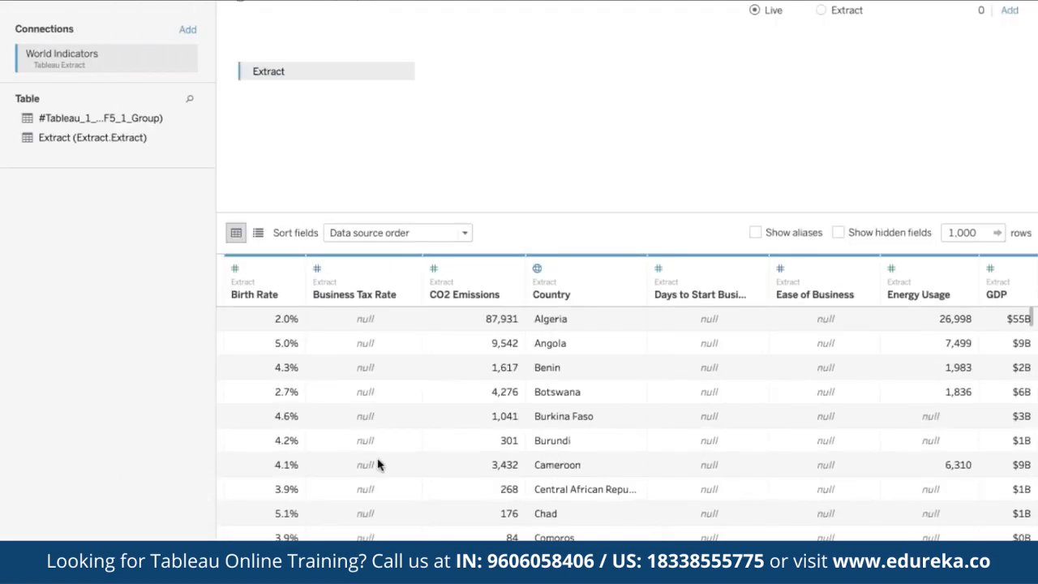
Step: Look through the country rows of the Extract table in the World Indicators data source
{"action": "scroll", "coordinate": [378, 464], "scroll_direction": "down", "scroll_amount": 20}
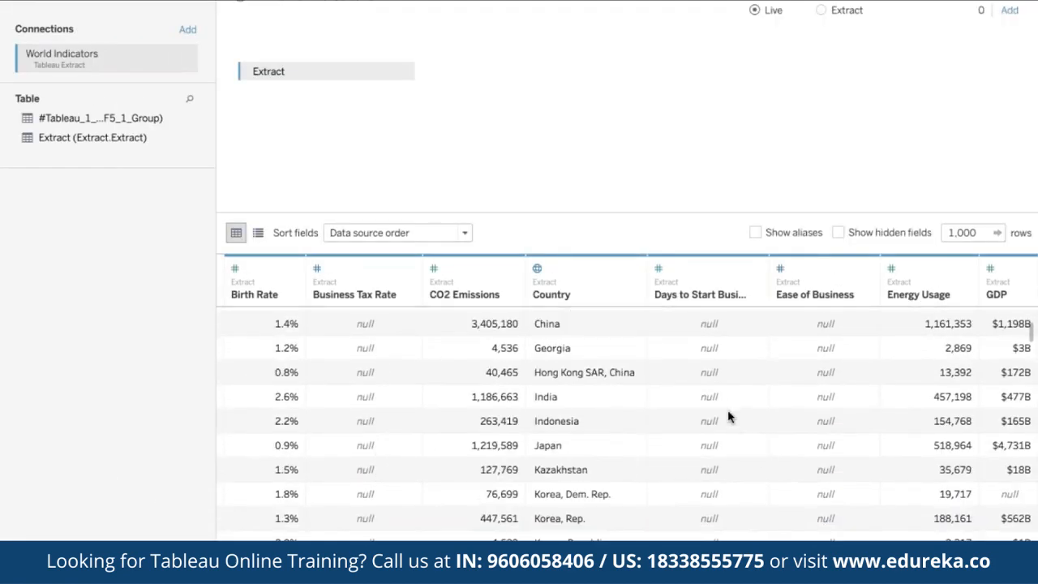